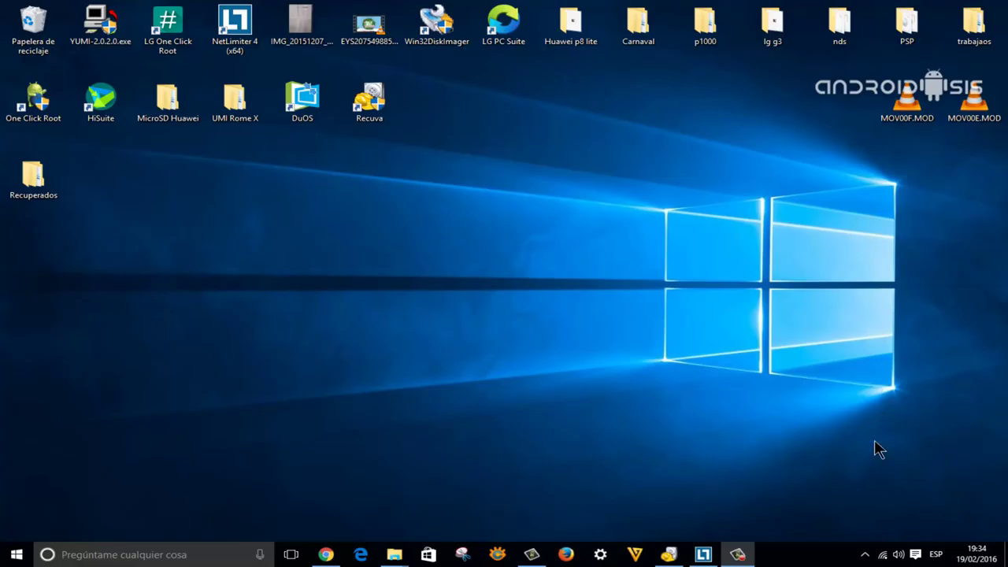
Switch to Chrome to view the Recuva download page, and look at Recuva's main window
left_click(326, 555)
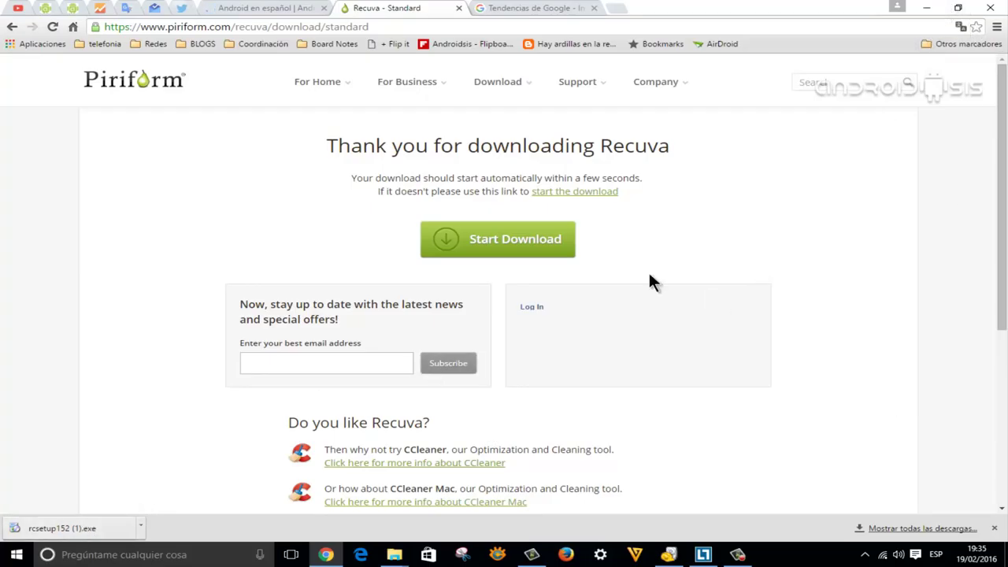
left_click(926, 8)
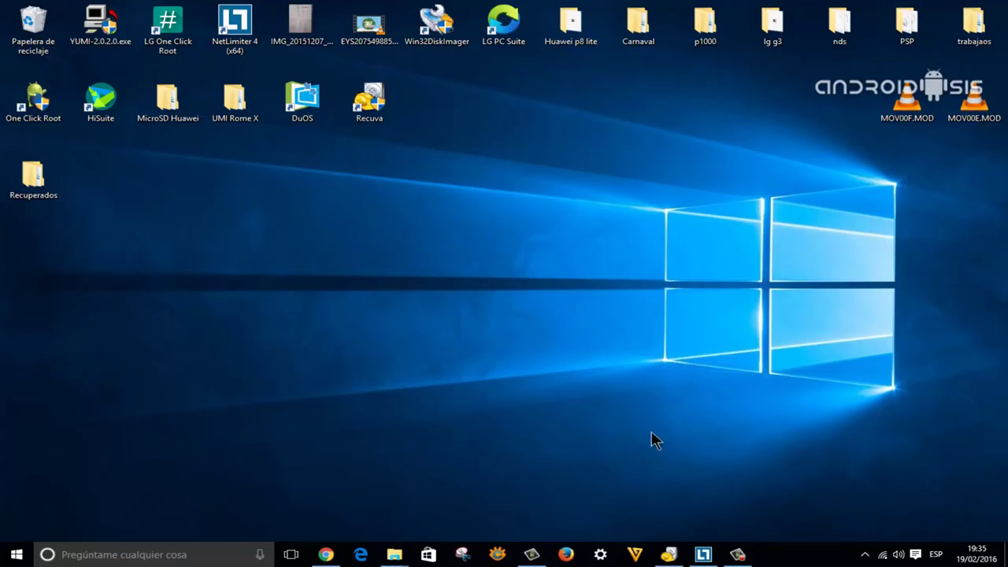
left_click(667, 556)
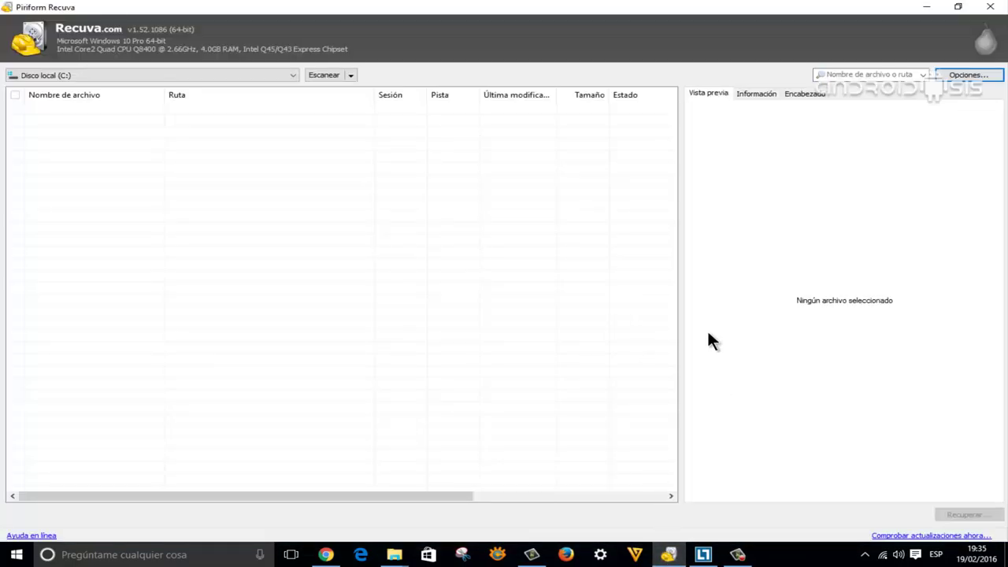
left_click(926, 7)
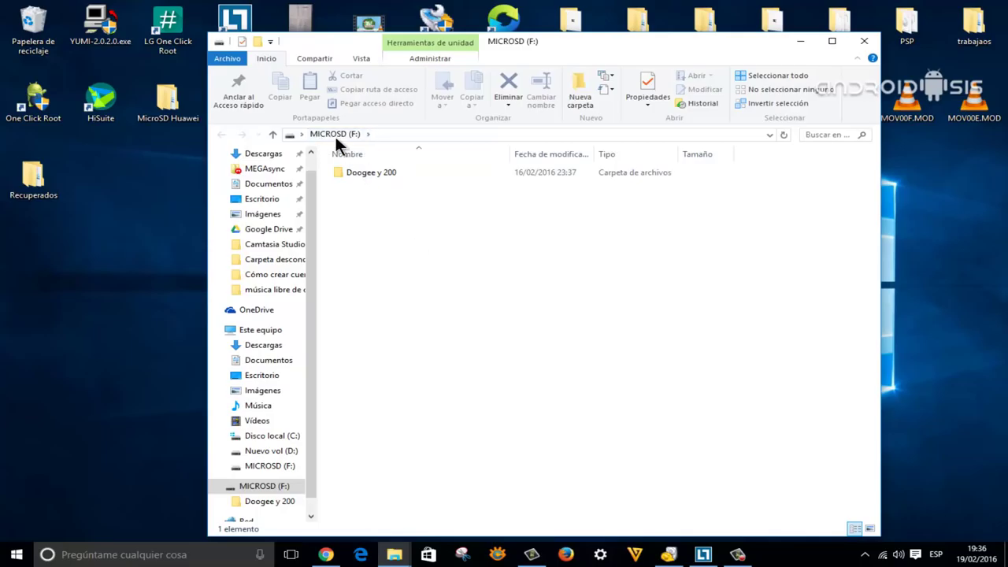
Browse the MICROSD (F:) drive through Doogee y 200 and 100ANV01 to view the photos and videos in the Camera folder
left_click(367, 174)
double_click(367, 171)
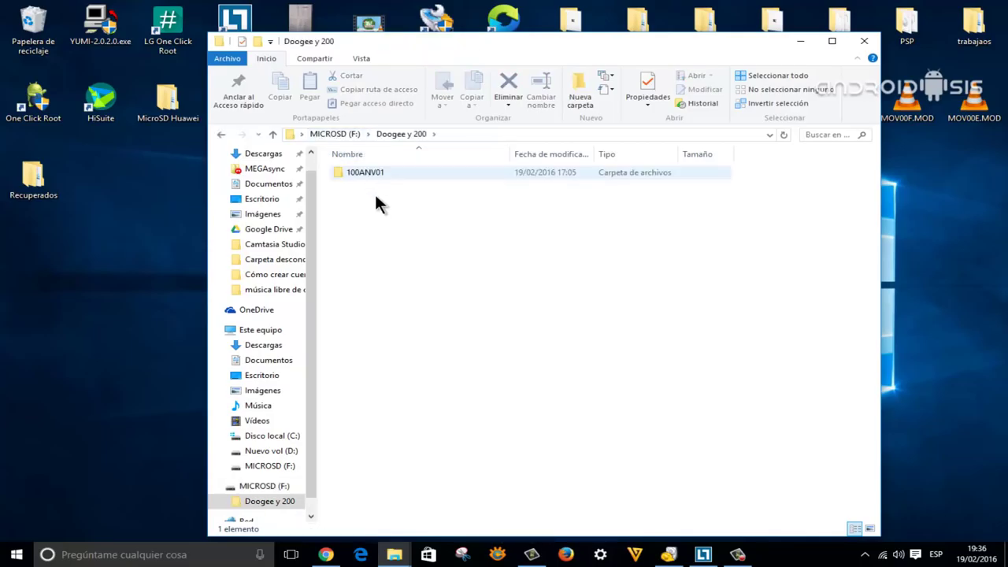
left_click(373, 172)
double_click(373, 172)
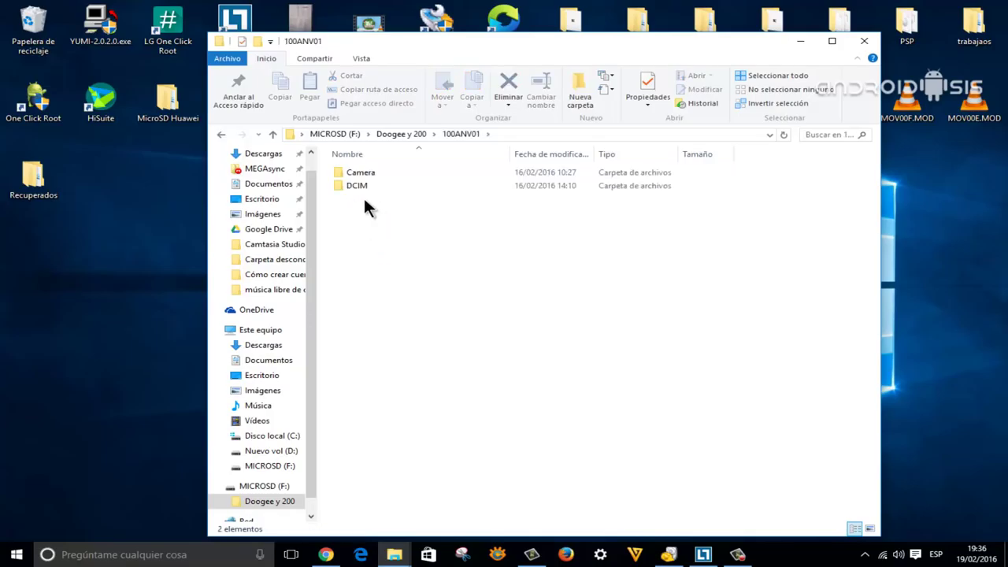
left_click(366, 175)
double_click(365, 175)
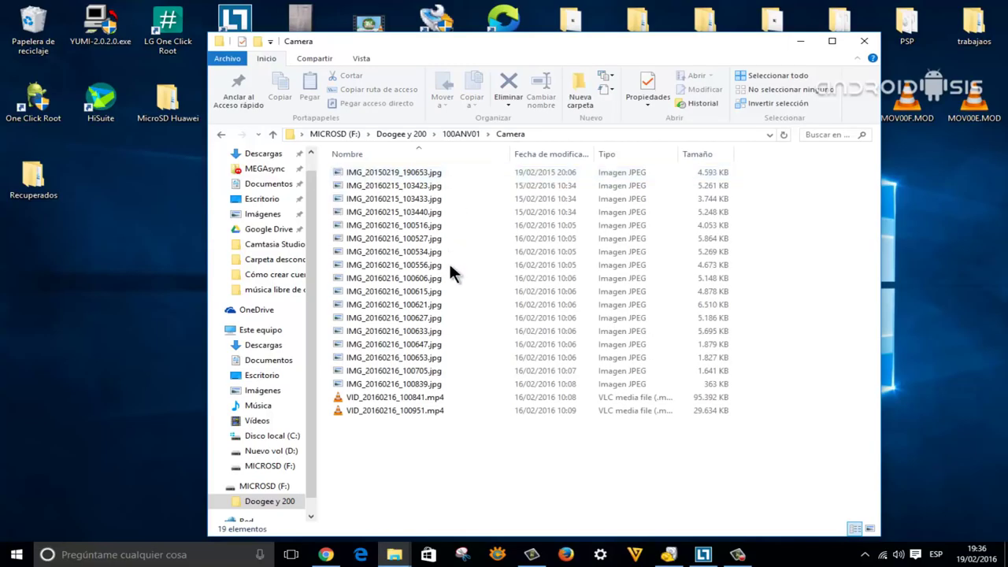
Return to the root of MICROSD (F:) and permanently delete the Doogee y 200 folder
left_click(272, 133)
left_click(272, 133)
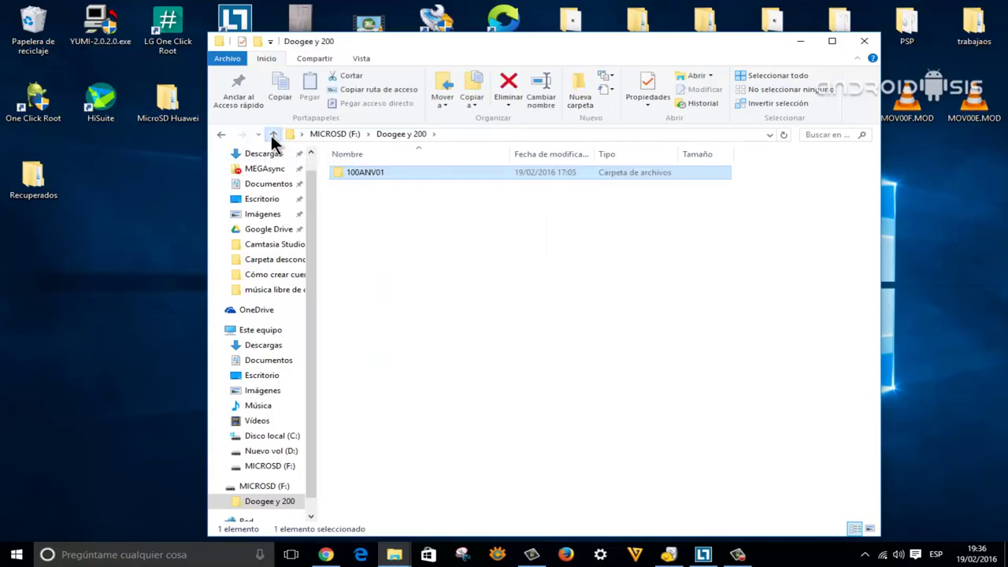
left_click(273, 134)
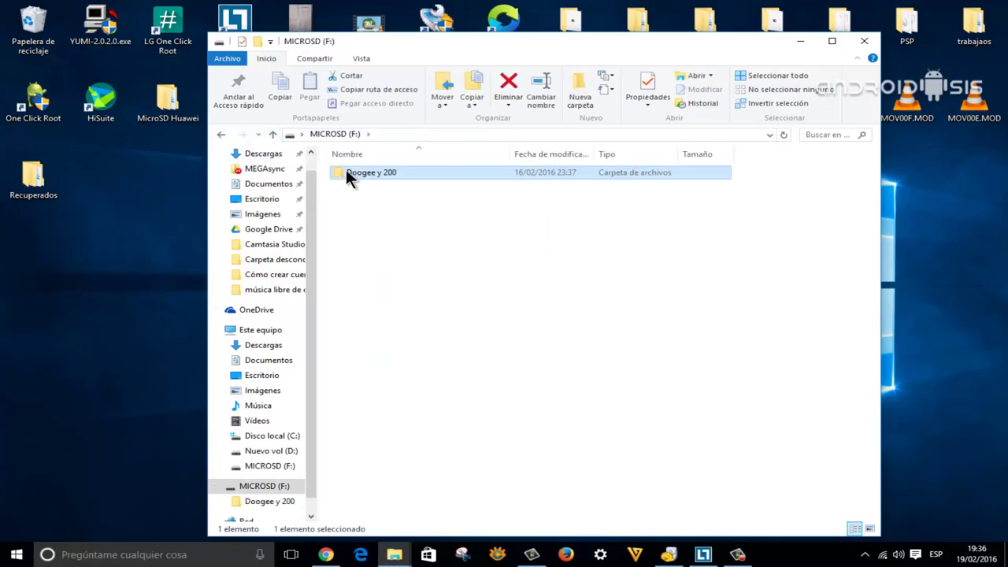
key("Delete")
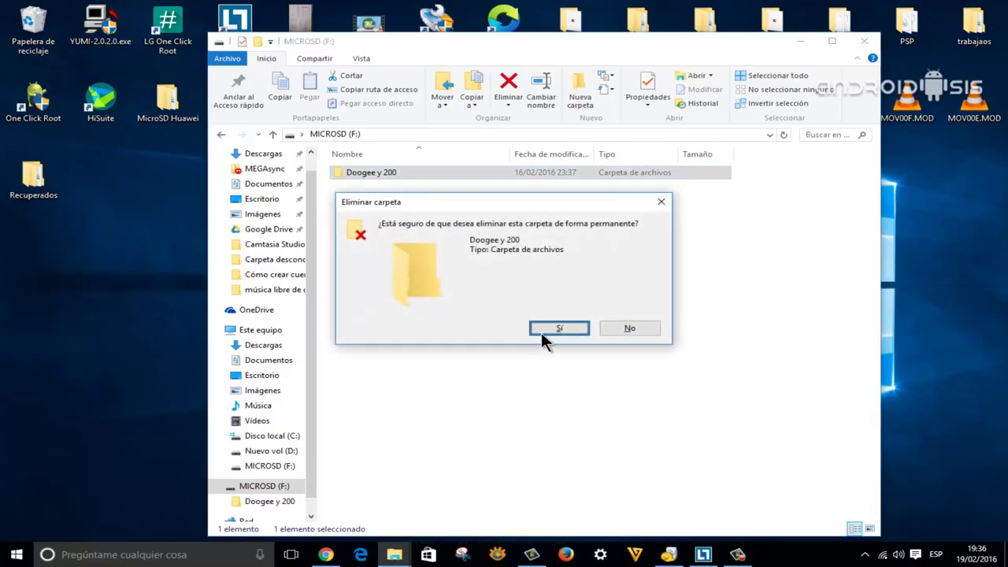
left_click(555, 326)
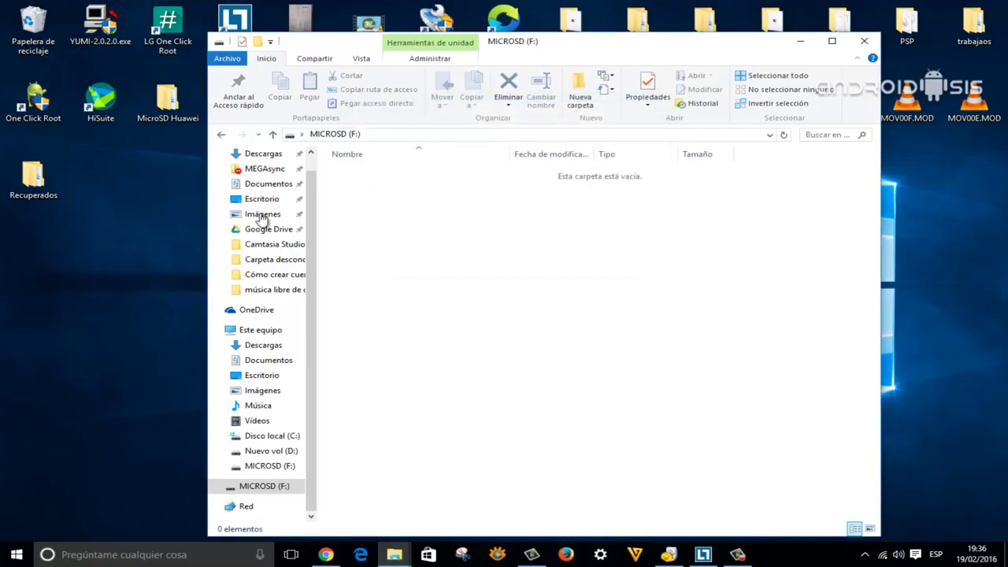
Empty the Recycle Bin and reopen the MICROSD (F:) drive to check its contents
right_click(36, 30)
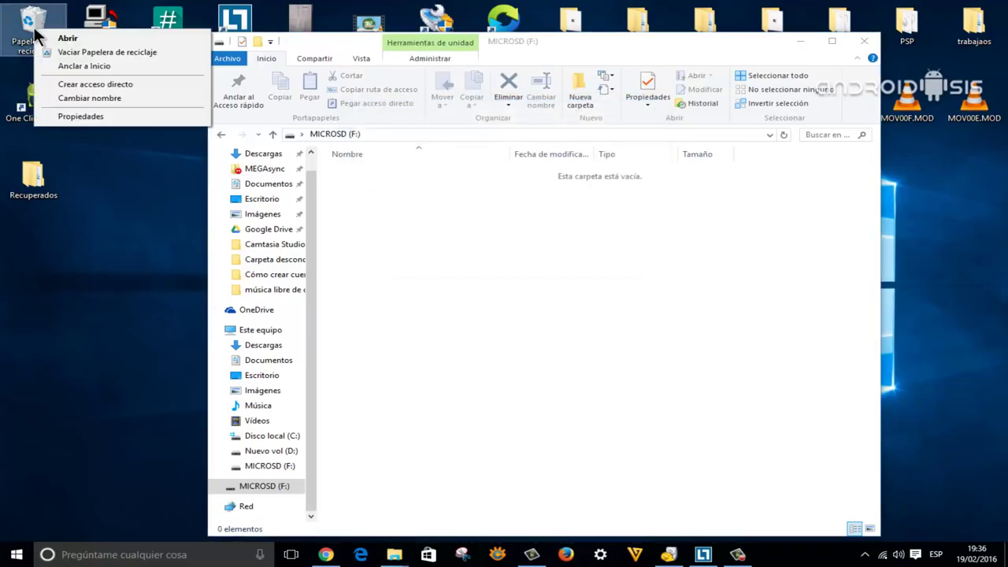
left_click(108, 53)
left_click(558, 291)
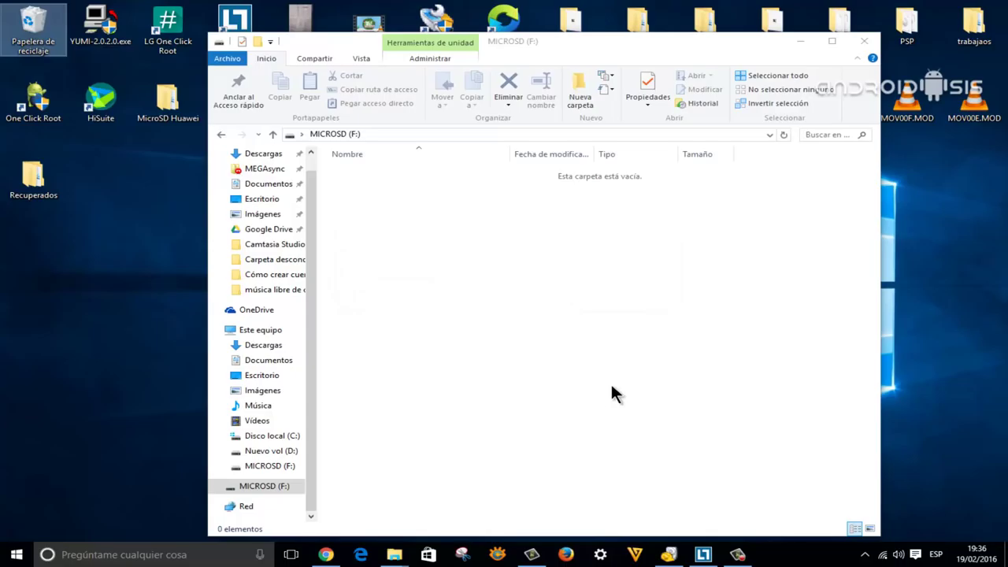
left_click(264, 469)
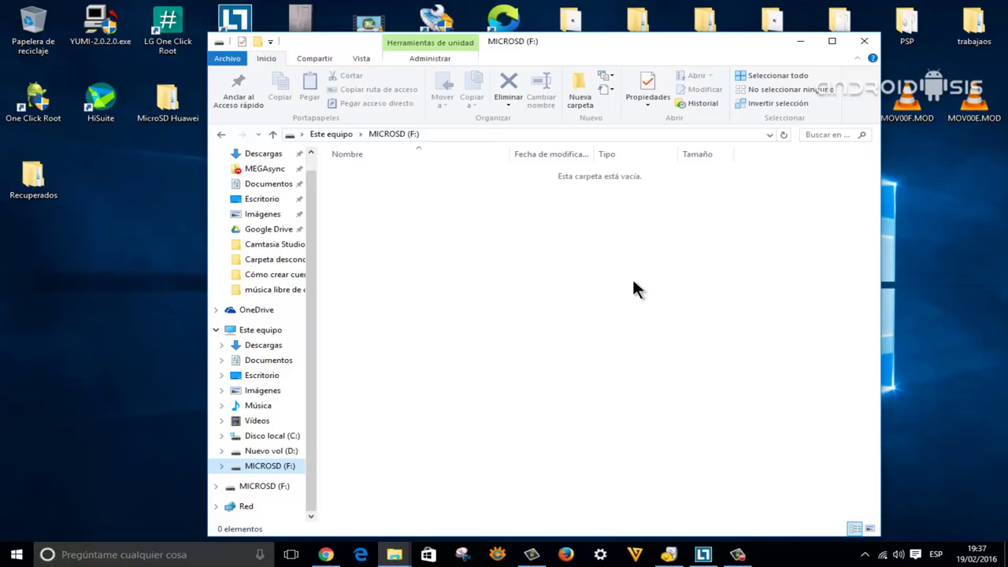
Switch to Recuva and choose MICROSD (F:) as the drive to scan
left_click(668, 555)
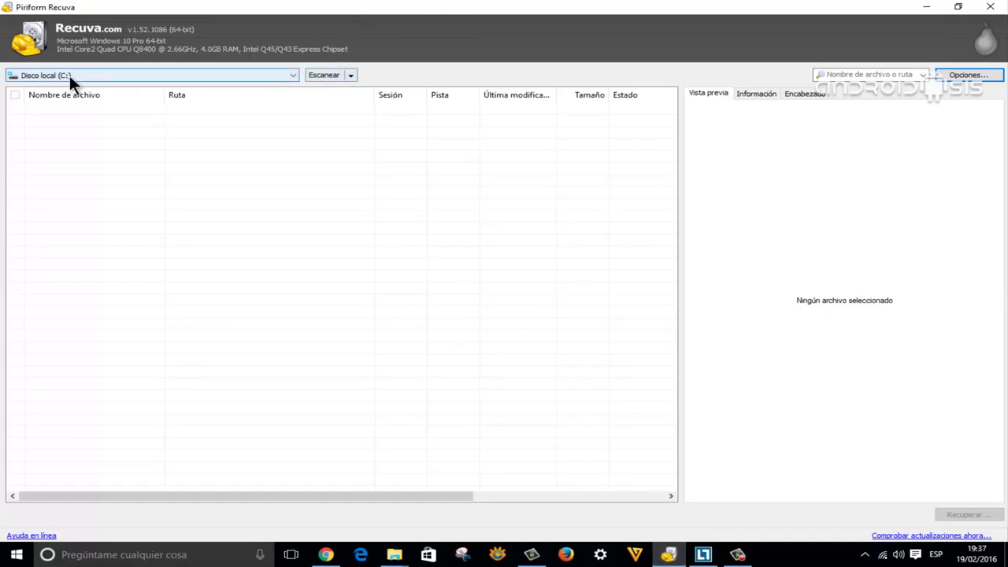
left_click(293, 76)
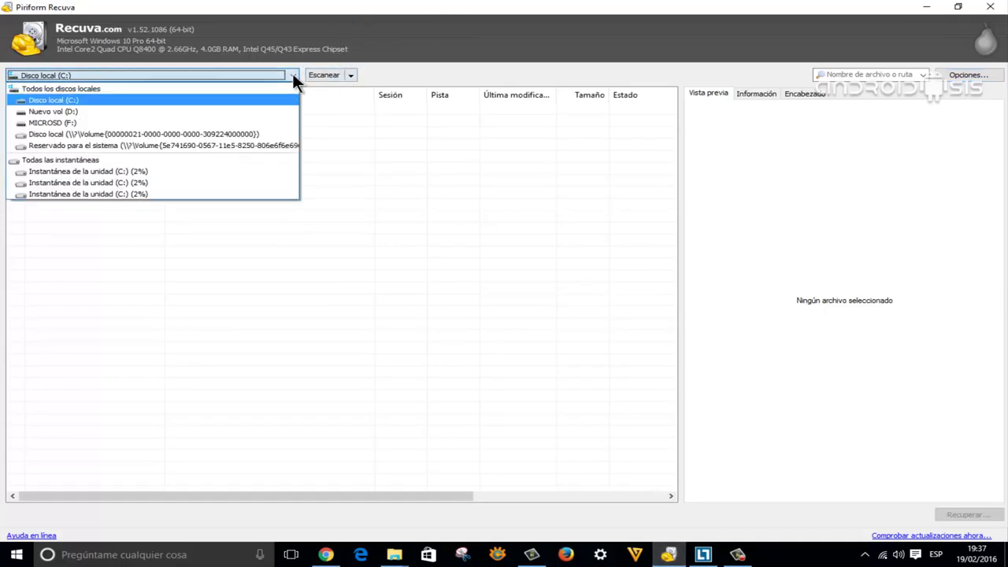
left_click(79, 119)
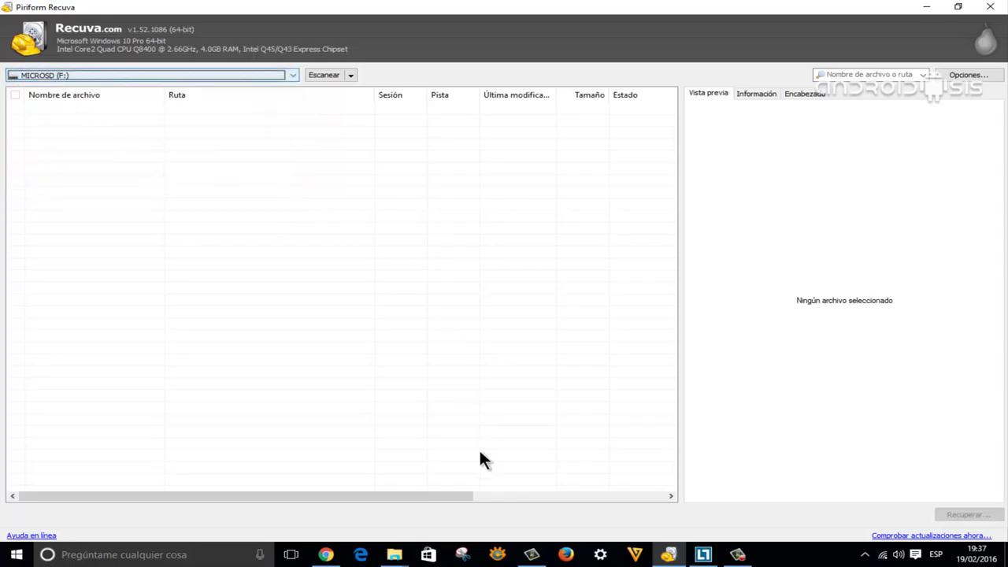
Review and accept the scanning and recovery action options, and scan the drive with the results list widened to read the comments
left_click(982, 77)
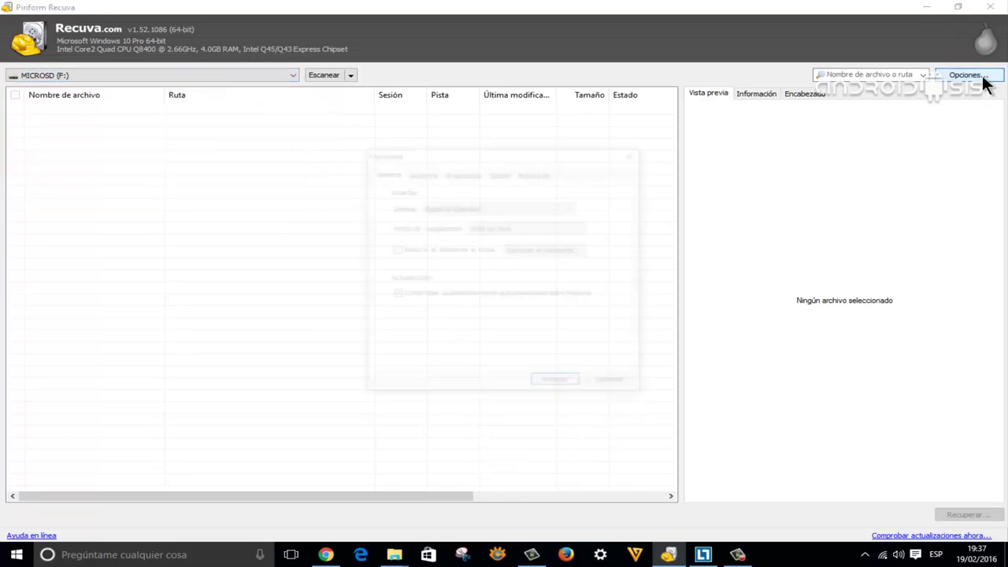
left_click(422, 173)
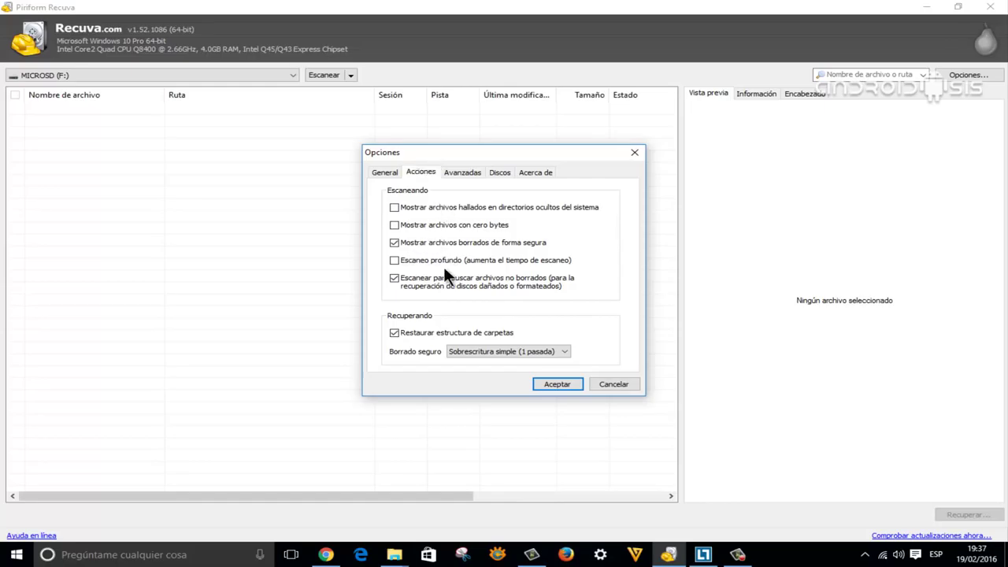
left_click(560, 383)
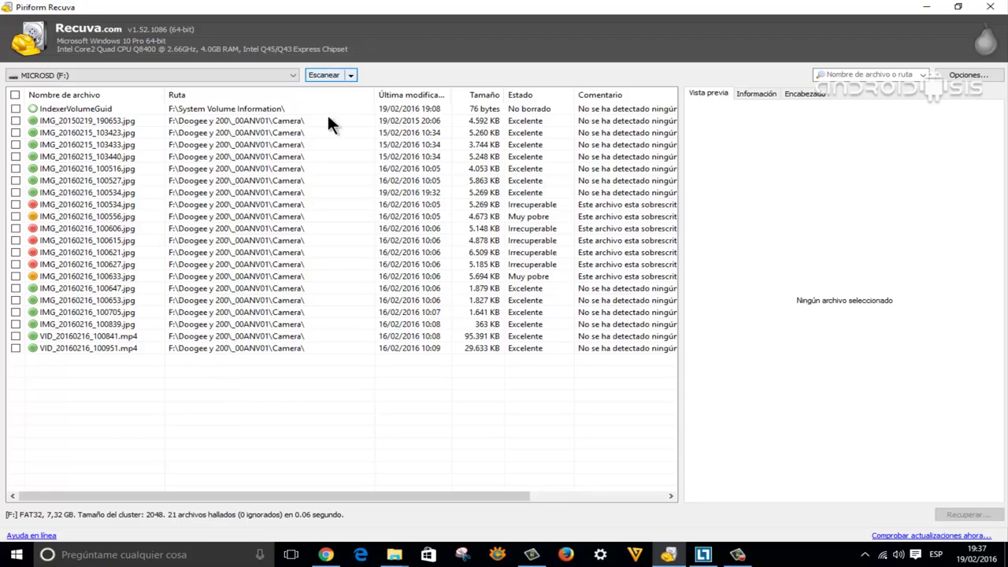
left_click_drag(679, 149, 765, 149)
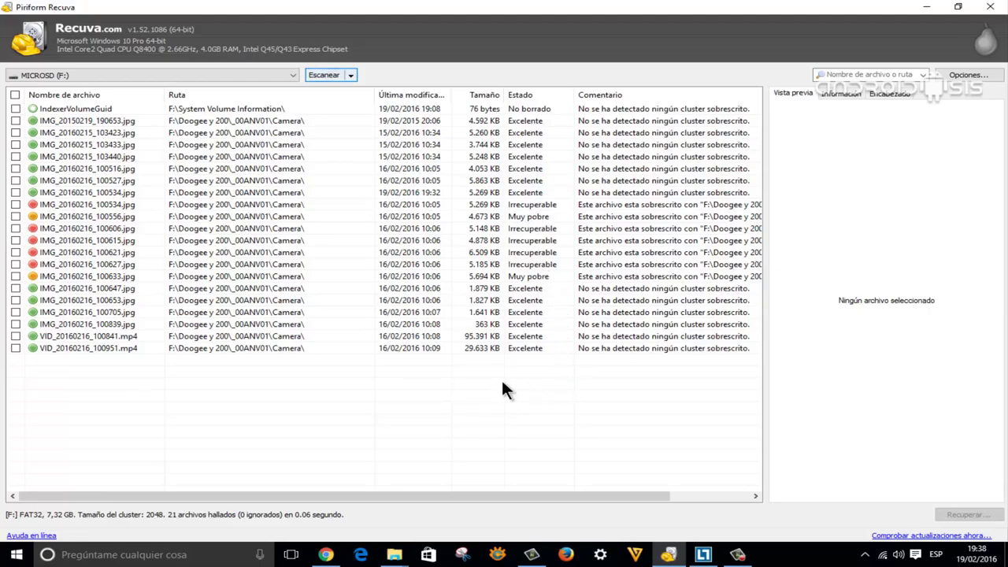
Mark all the found files and recover them to the Recuperados folder on the desktop
left_click(15, 94)
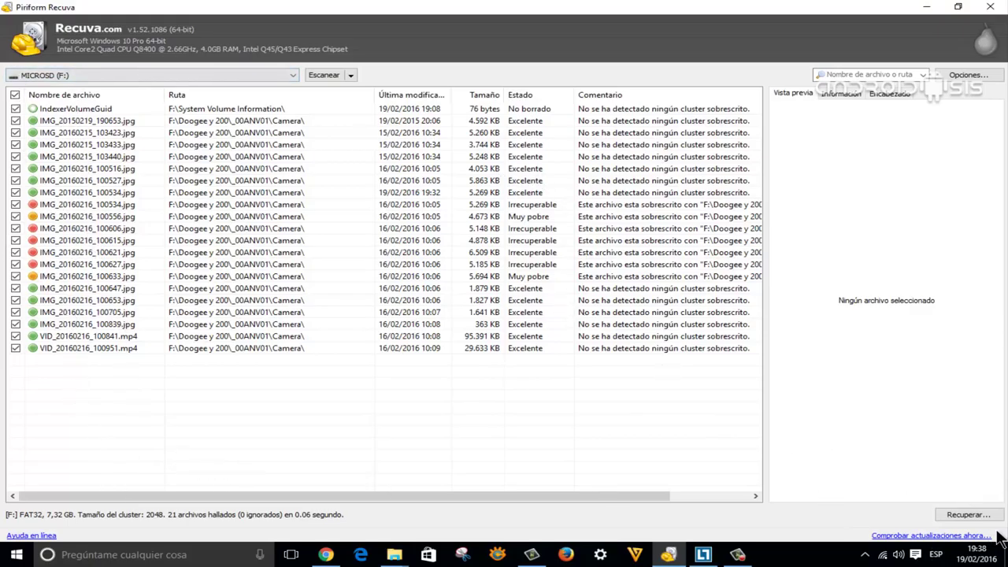
left_click(975, 514)
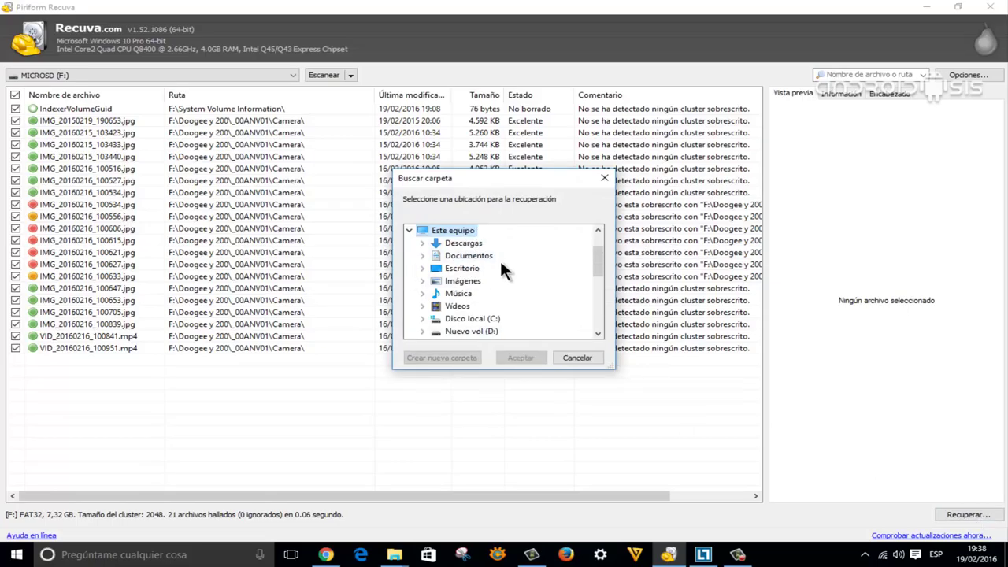
left_click(422, 268)
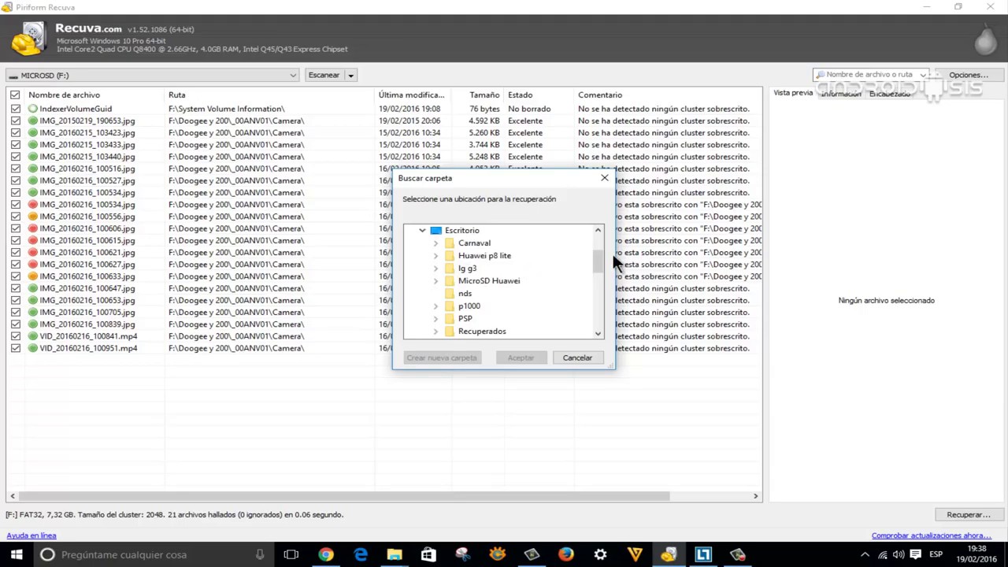
left_click_drag(599, 257, 598, 266)
left_click(471, 309)
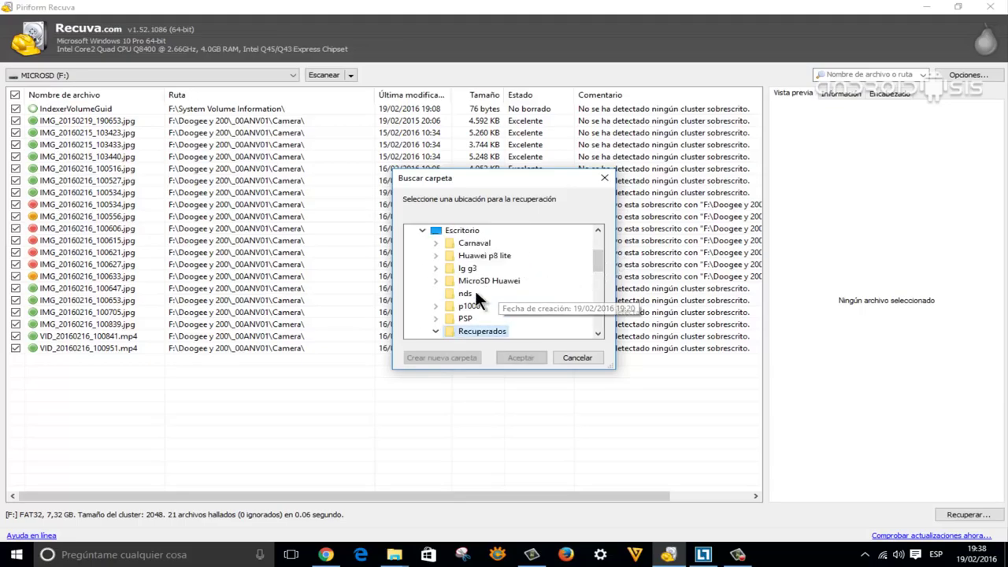
left_click(520, 356)
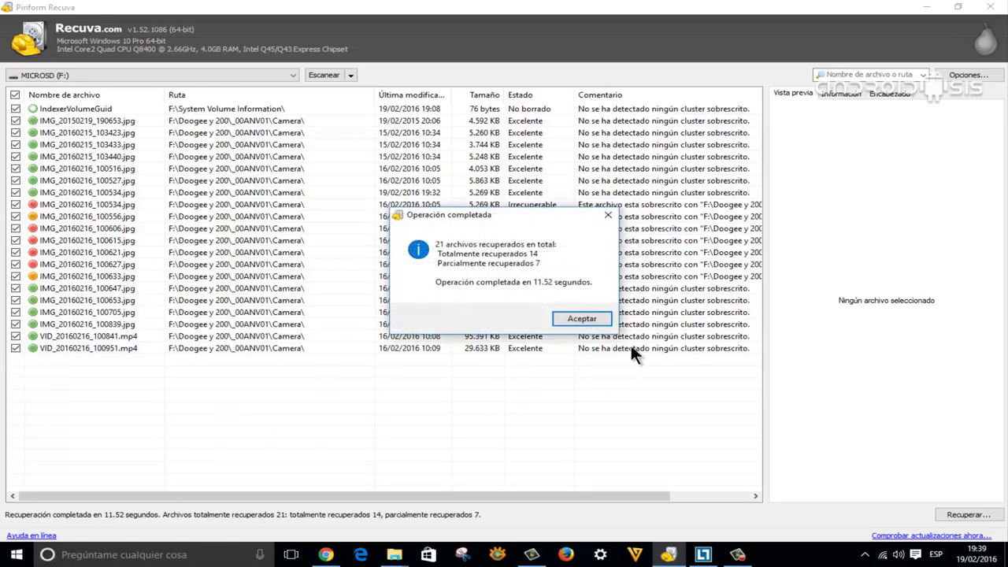
left_click(583, 319)
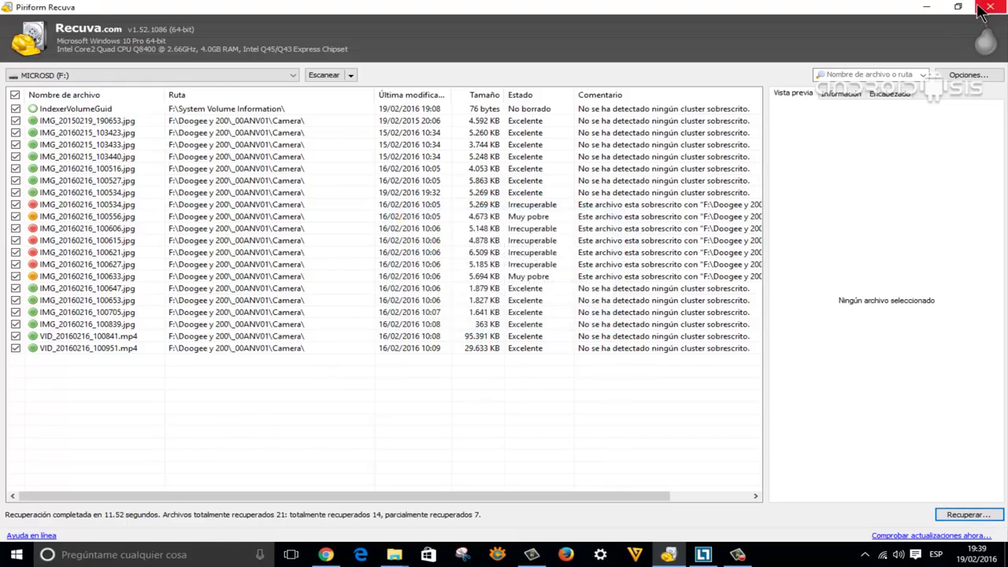
Open the Recuperados folder on the desktop and inspect its subfolders, including the recovered files in Doogee y 200, _00ANV01, Camera
left_click(929, 8)
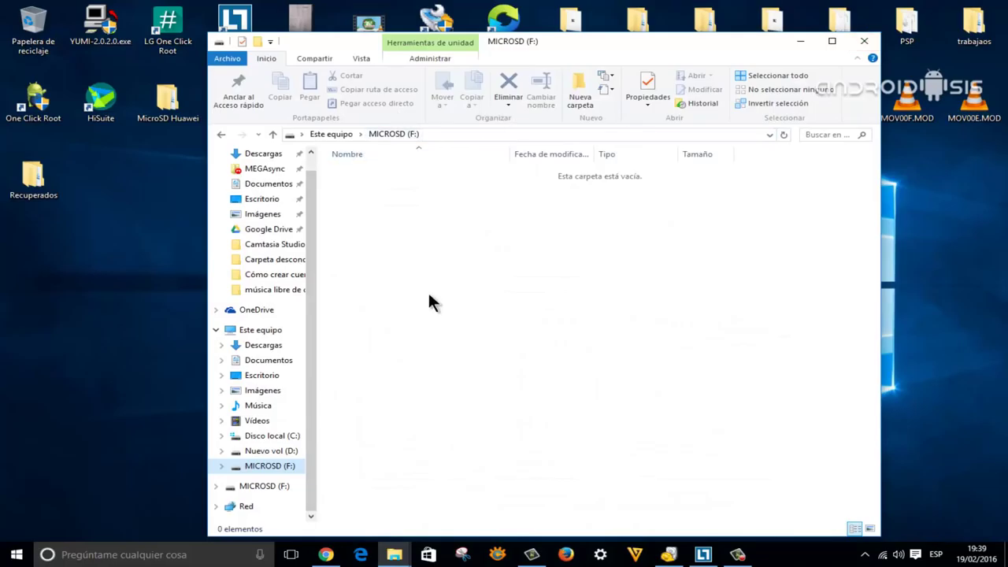
double_click(32, 185)
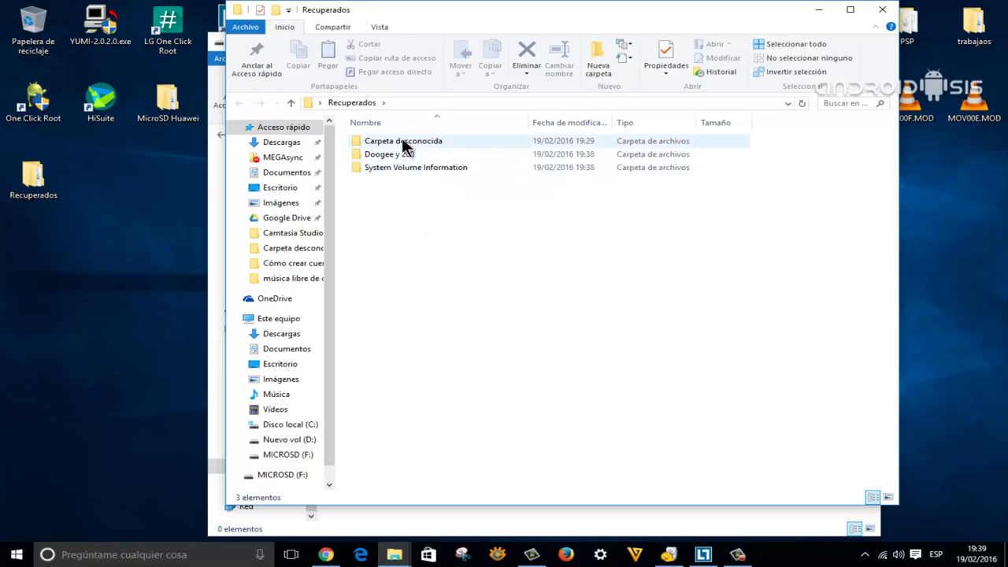
double_click(402, 141)
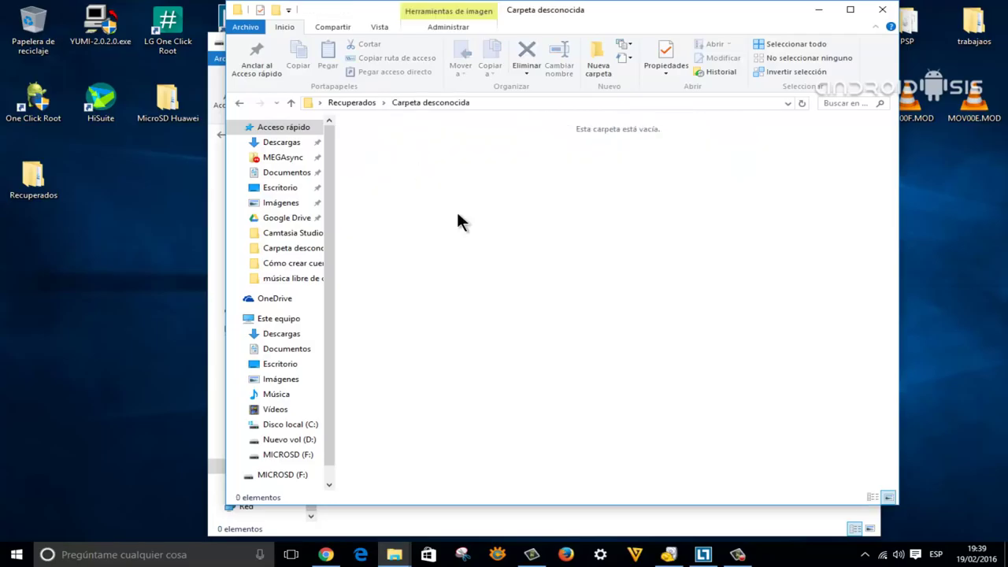
left_click(288, 103)
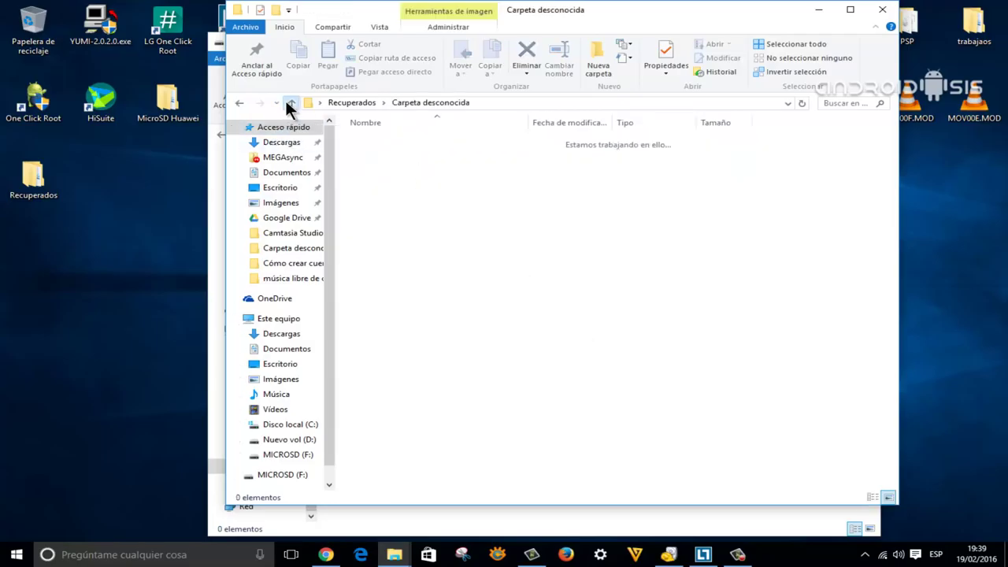
double_click(387, 153)
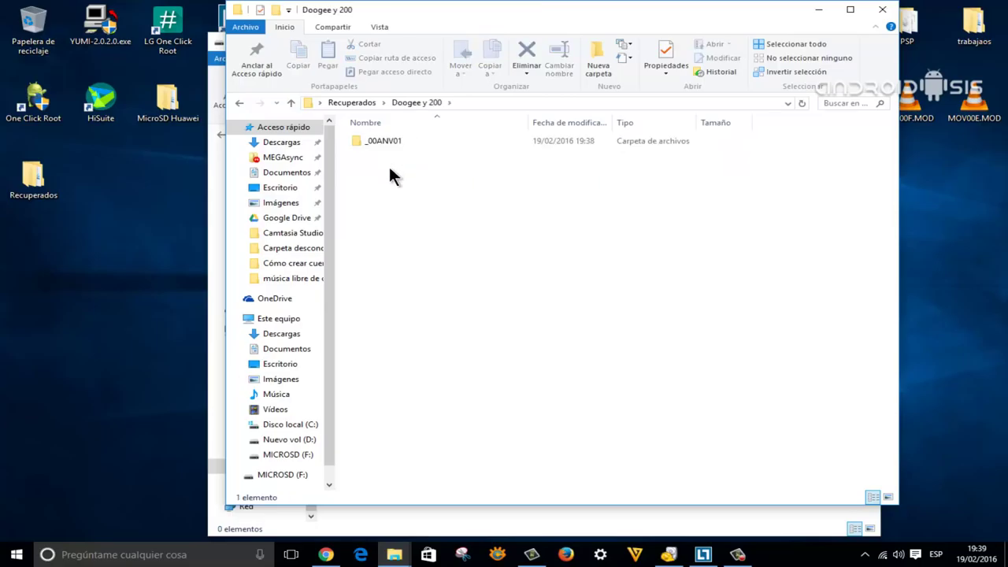
double_click(385, 144)
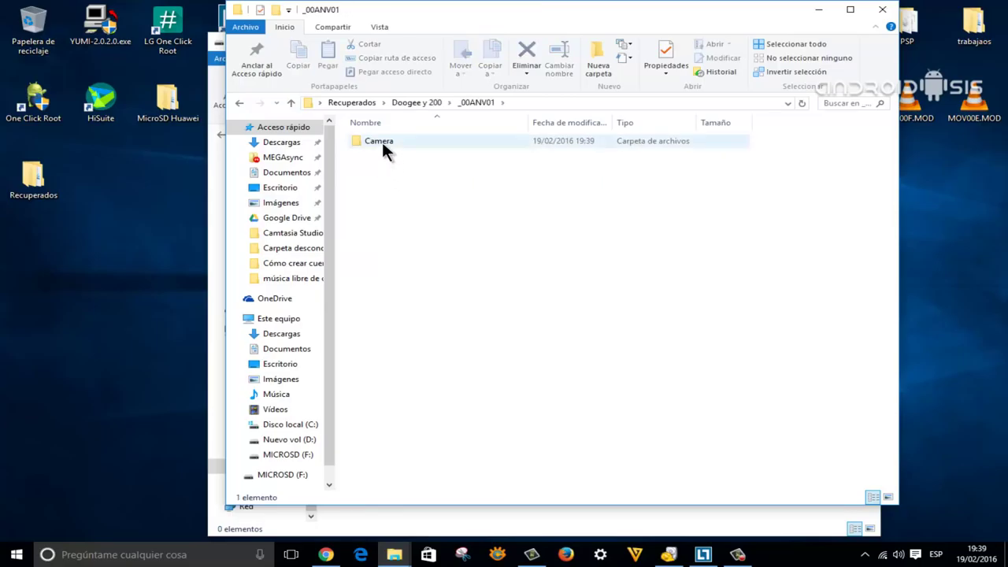
double_click(383, 143)
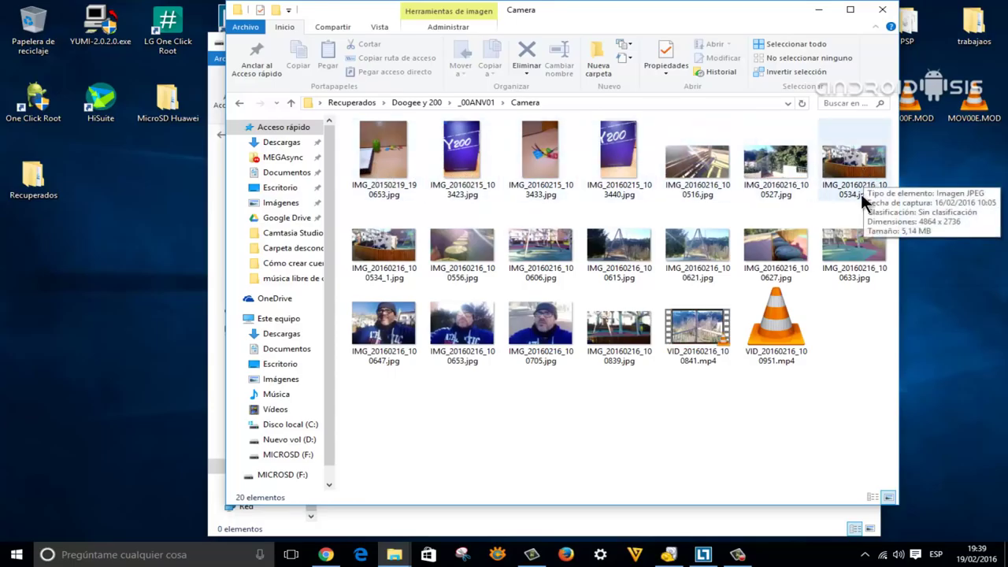
left_click(667, 554)
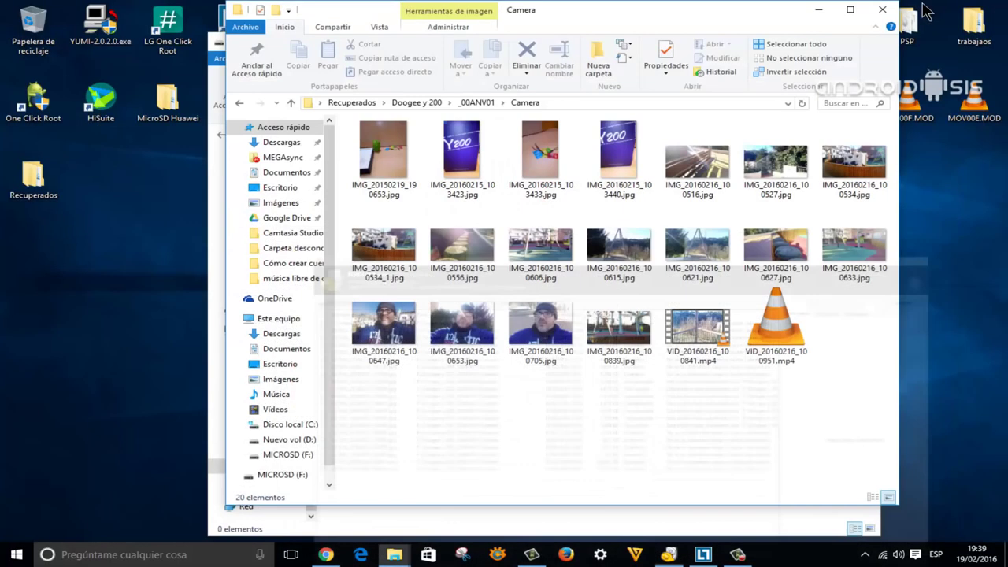
Open IMG_20150219_190653.jpg from the recovered Camera folder and look through the photos that follow it
left_click(926, 8)
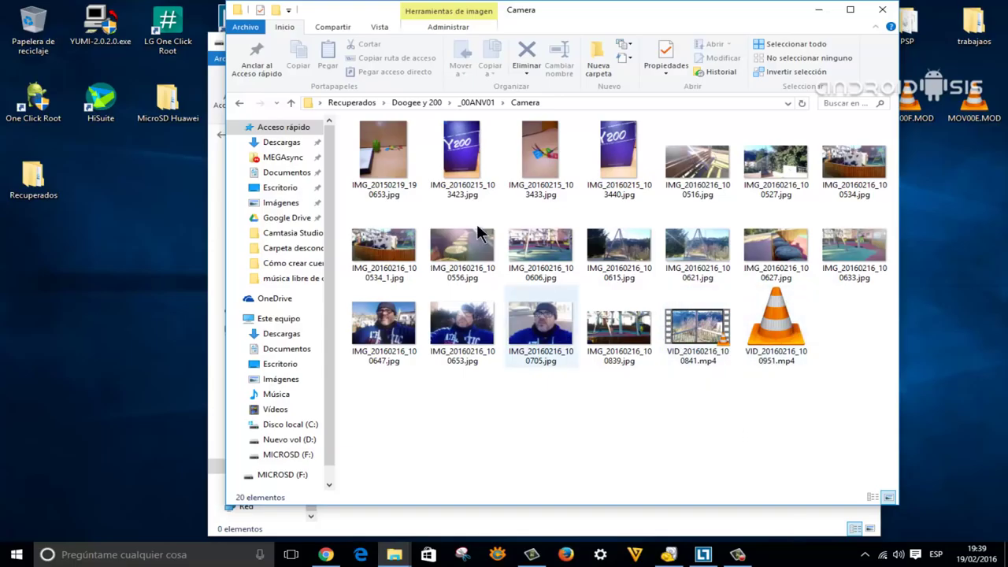
double_click(387, 170)
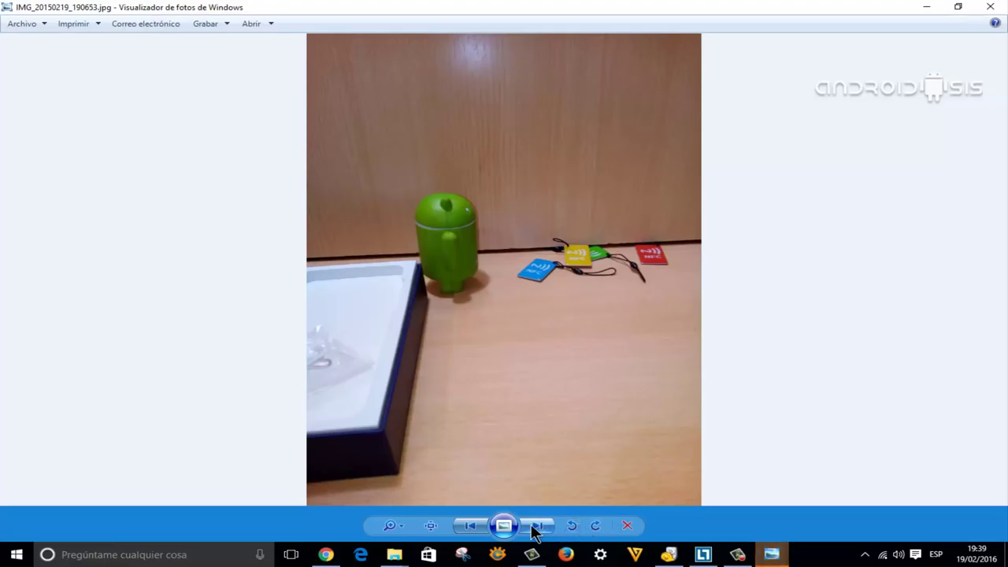
left_click(533, 528)
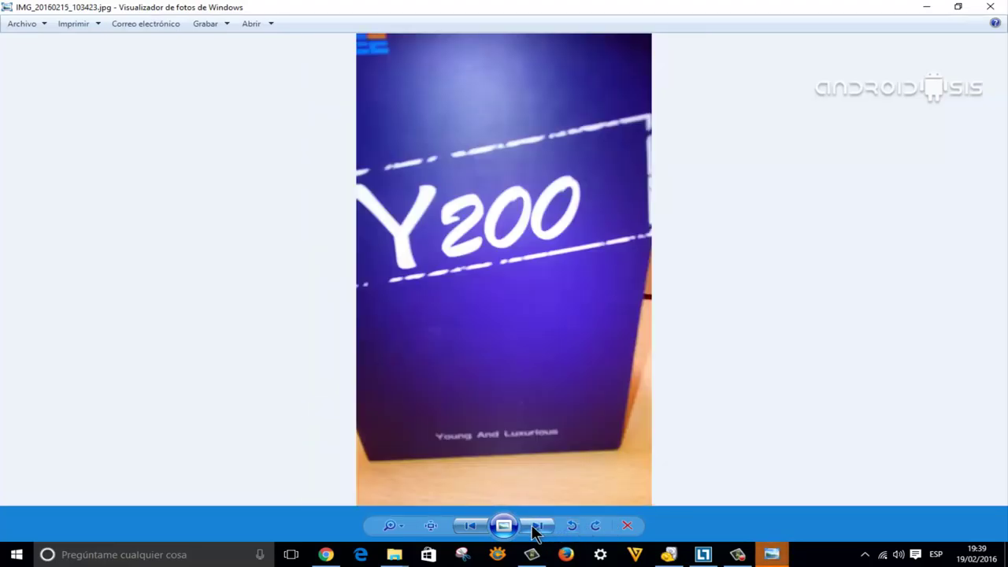
left_click(534, 527)
left_click(535, 528)
left_click(535, 527)
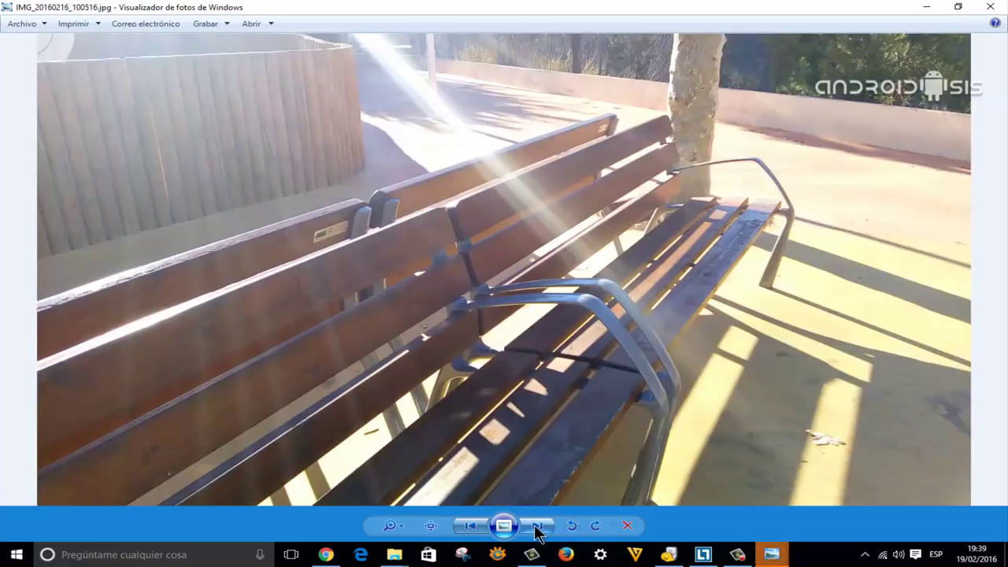
left_click(535, 528)
left_click(536, 527)
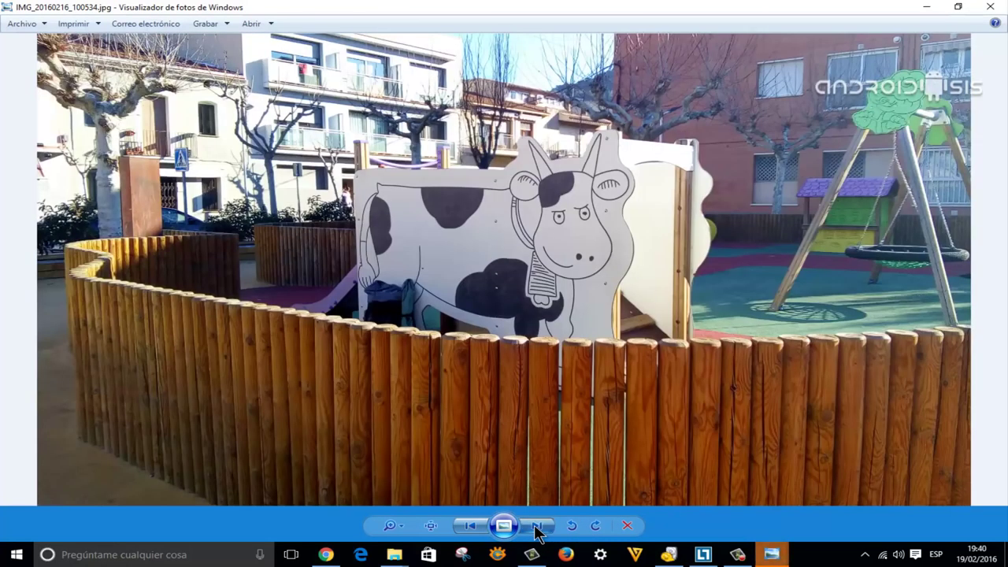
left_click(536, 527)
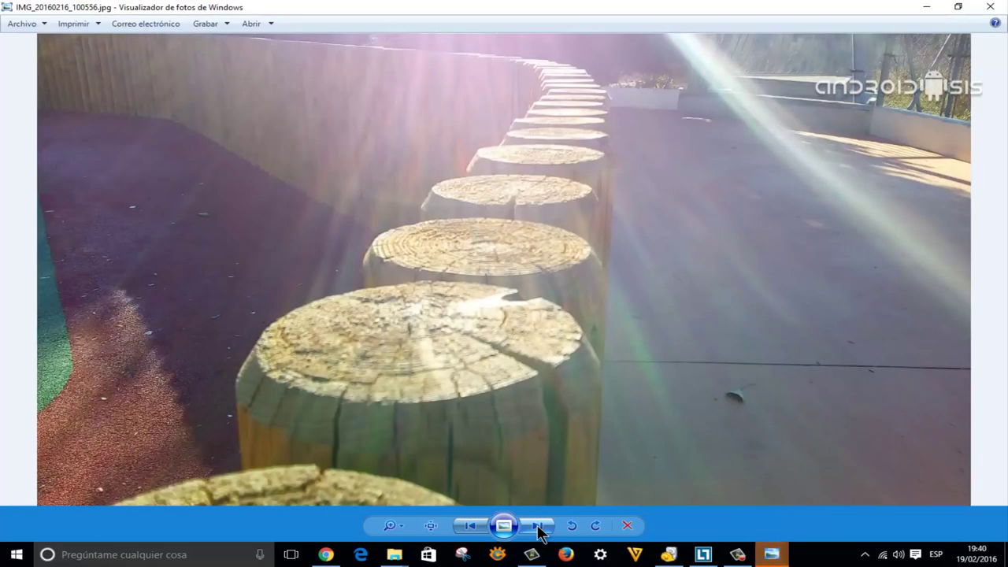
left_click(536, 528)
left_click(536, 527)
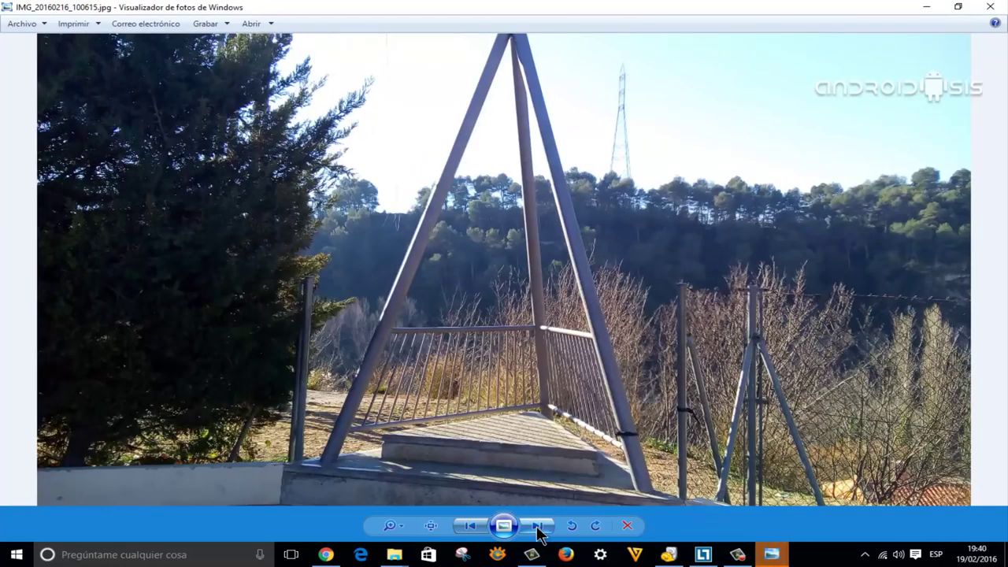
left_click(536, 527)
left_click(536, 528)
left_click(537, 528)
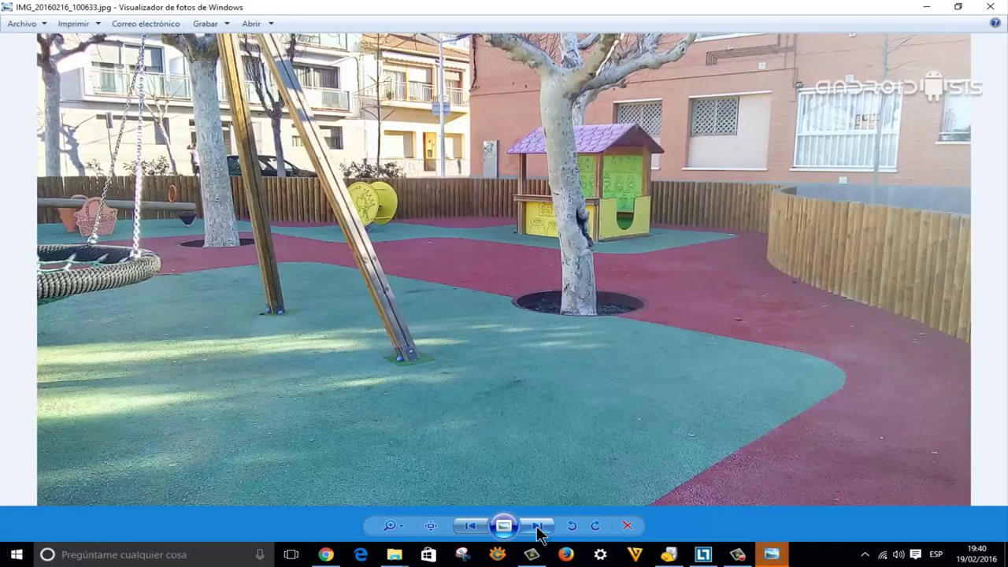
left_click(536, 527)
left_click(989, 7)
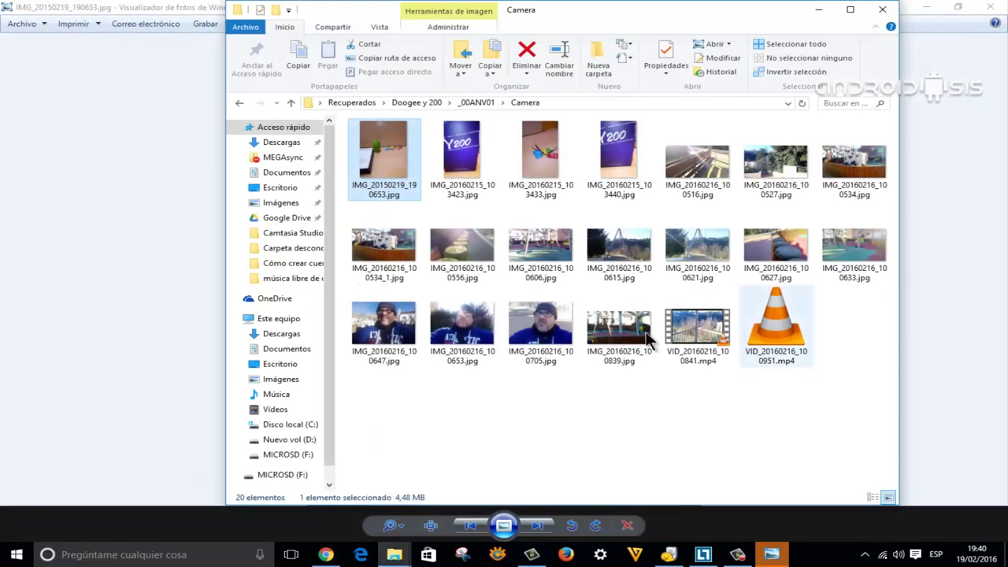
Play the recovered video VID_20160216_100841.mp4, and check the condition of the recovered files in Recuva's results list
left_click(693, 330)
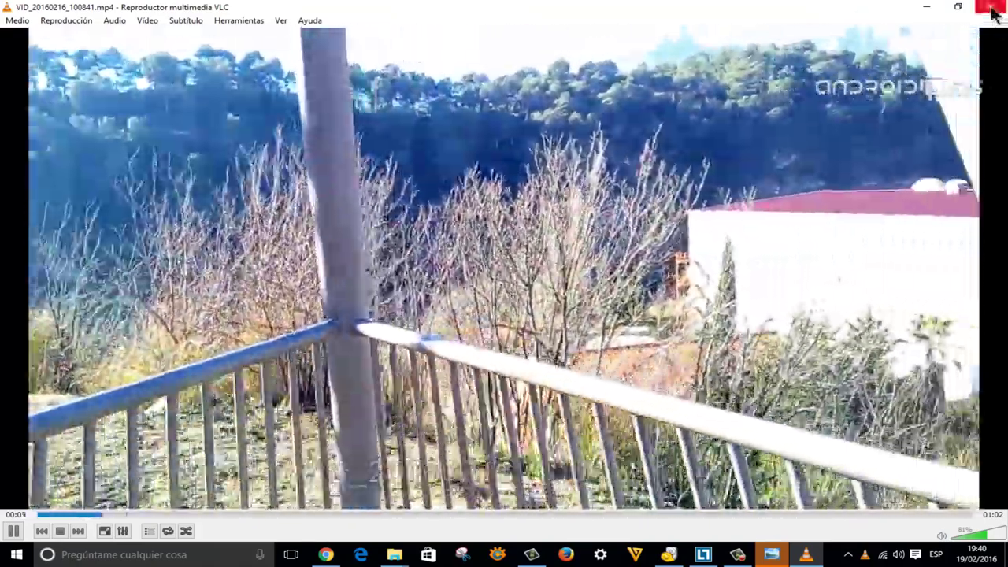
left_click(990, 7)
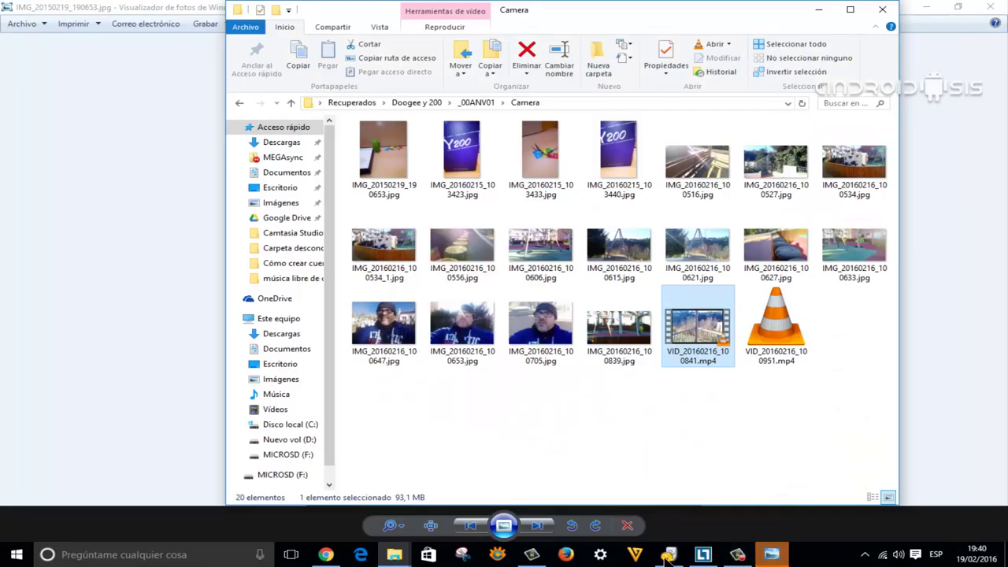
left_click(668, 554)
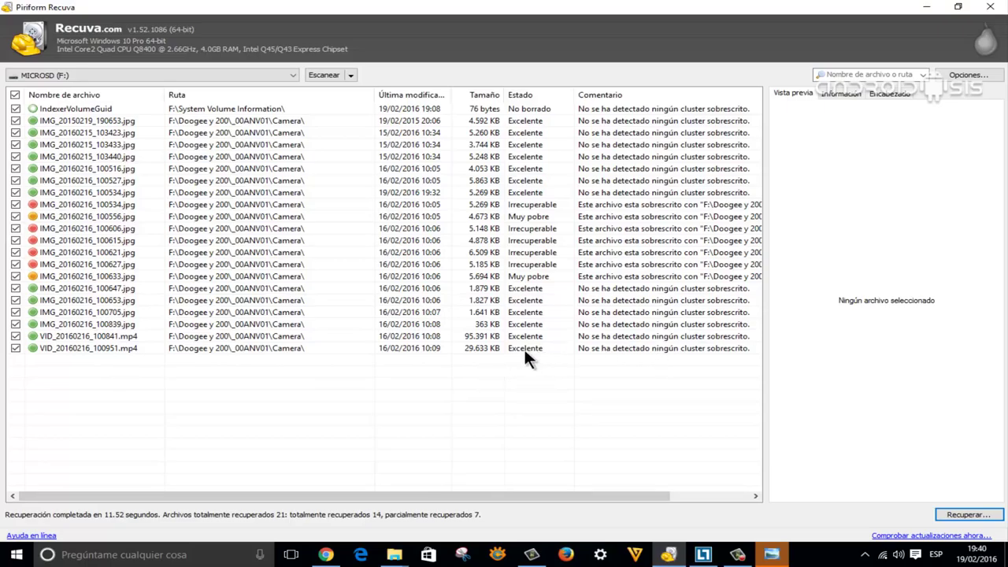
left_click(927, 8)
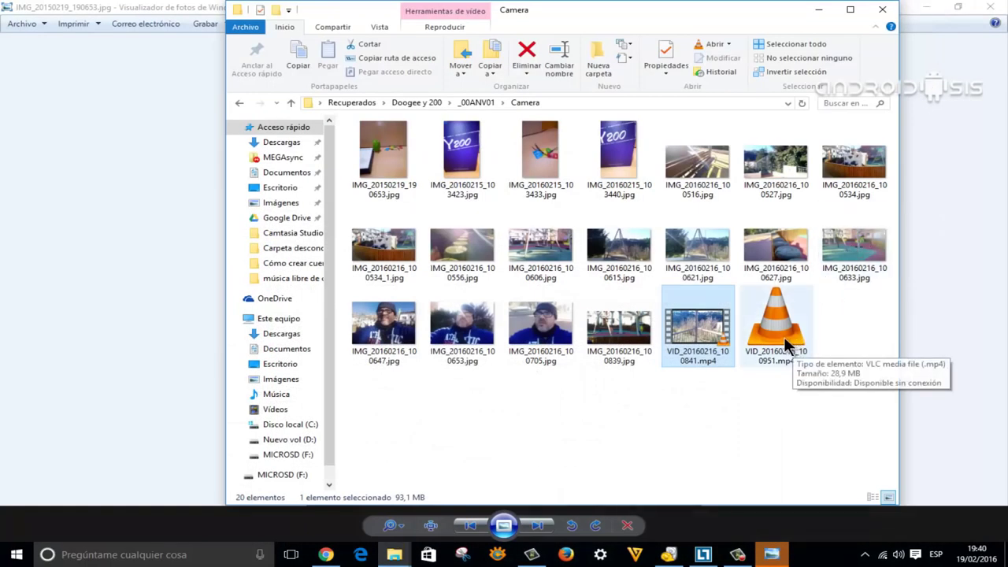
Try to play the recovered video VID_20160216_100951.mp4 from the Camera folder
right_click(785, 340)
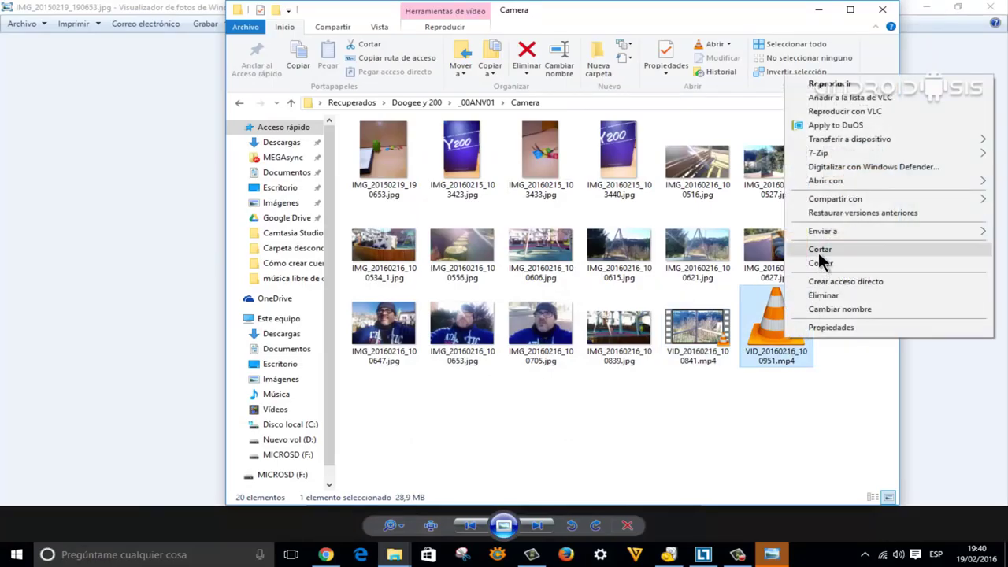
left_click(723, 409)
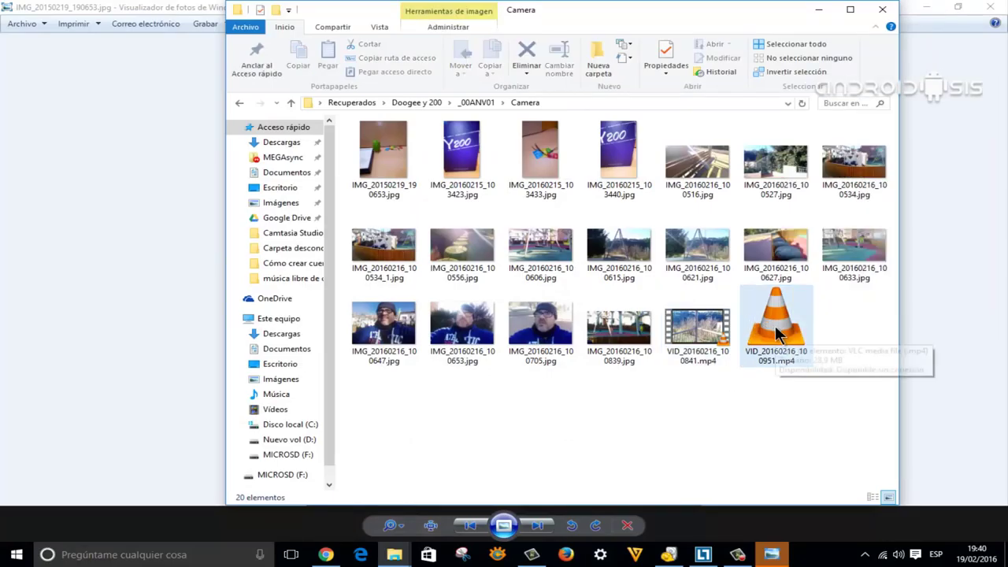
double_click(775, 327)
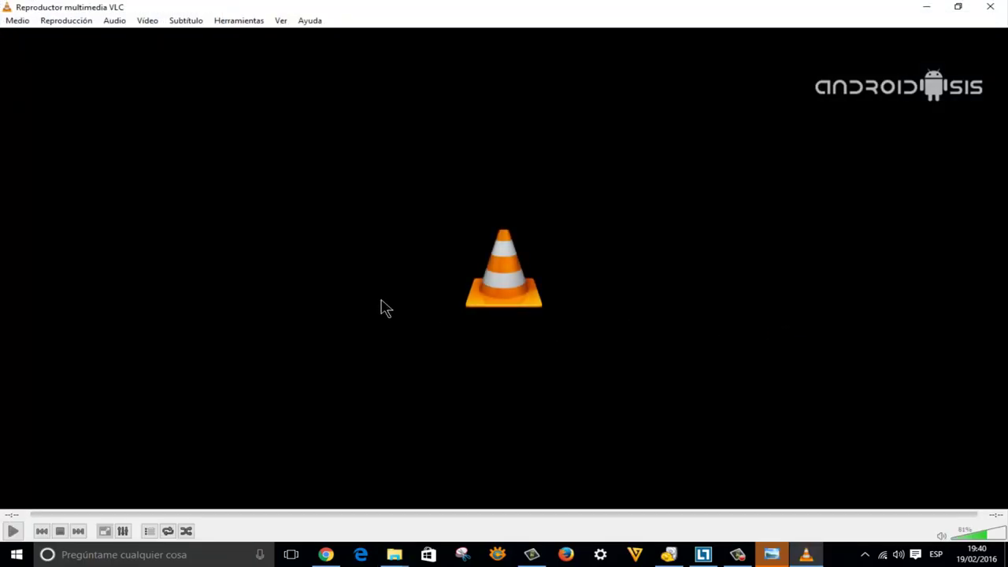
left_click(987, 8)
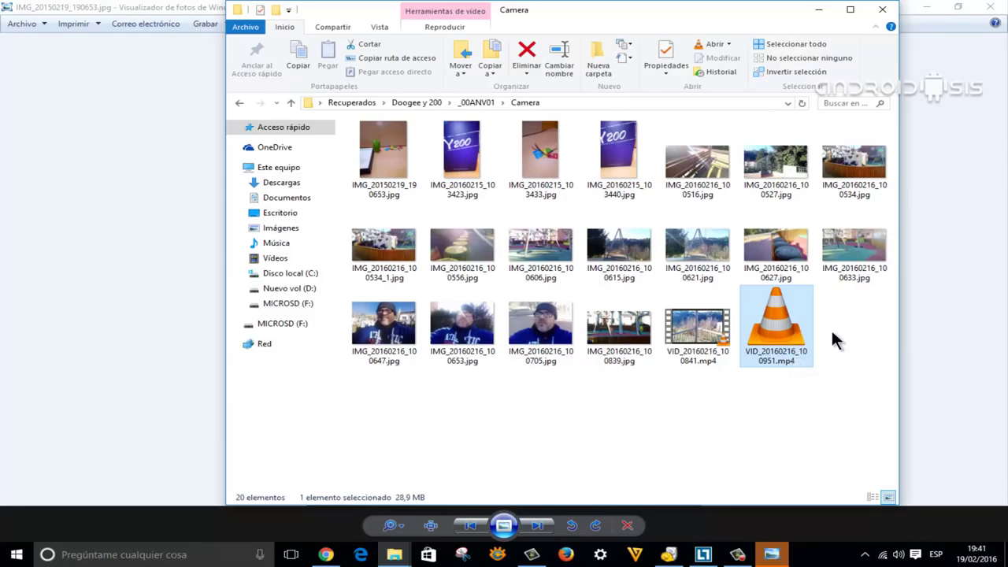
View the recovered photo IMG_20160216_100705.jpg at full size
left_click_drag(823, 418, 366, 145)
left_click(762, 430)
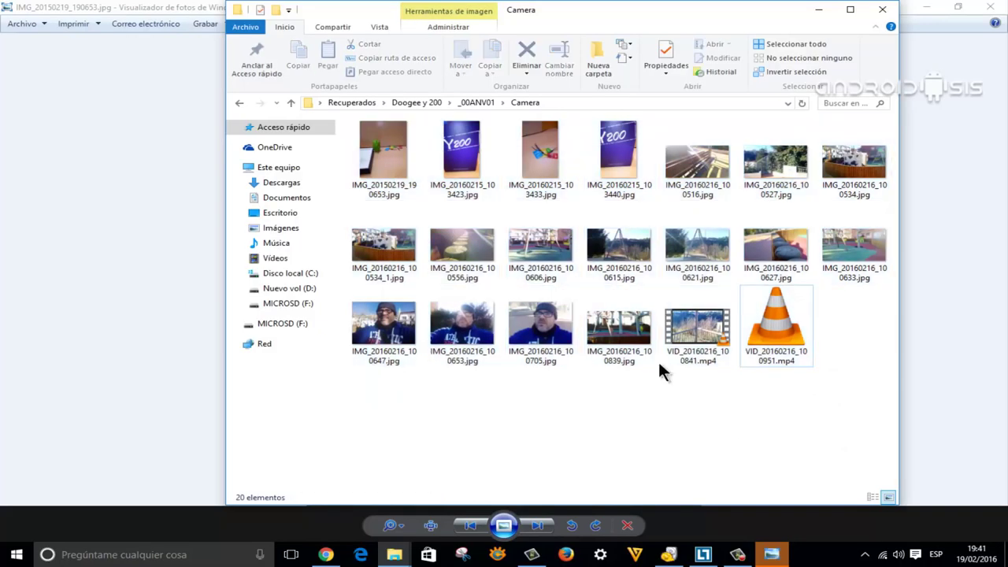
left_click(549, 340)
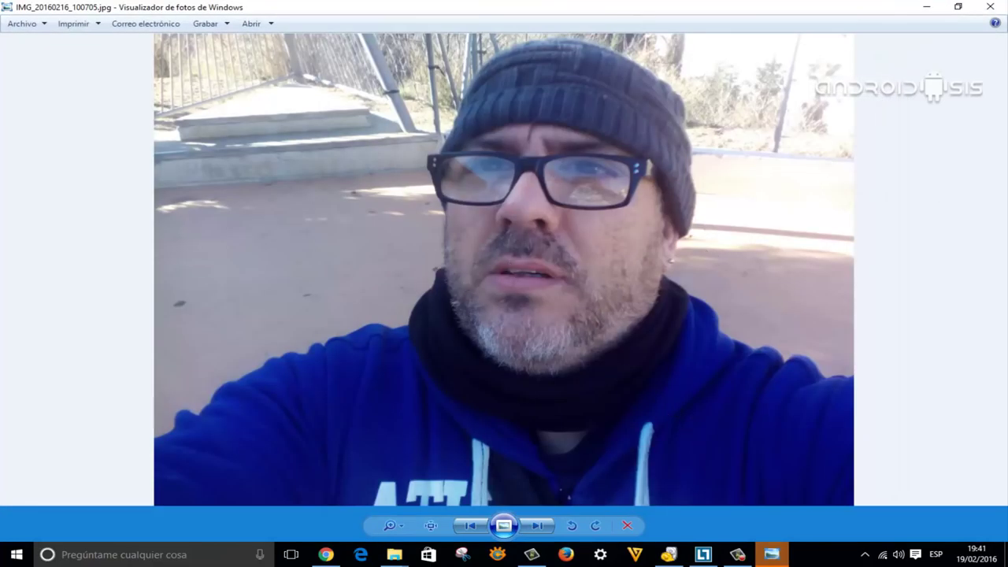
left_click(984, 11)
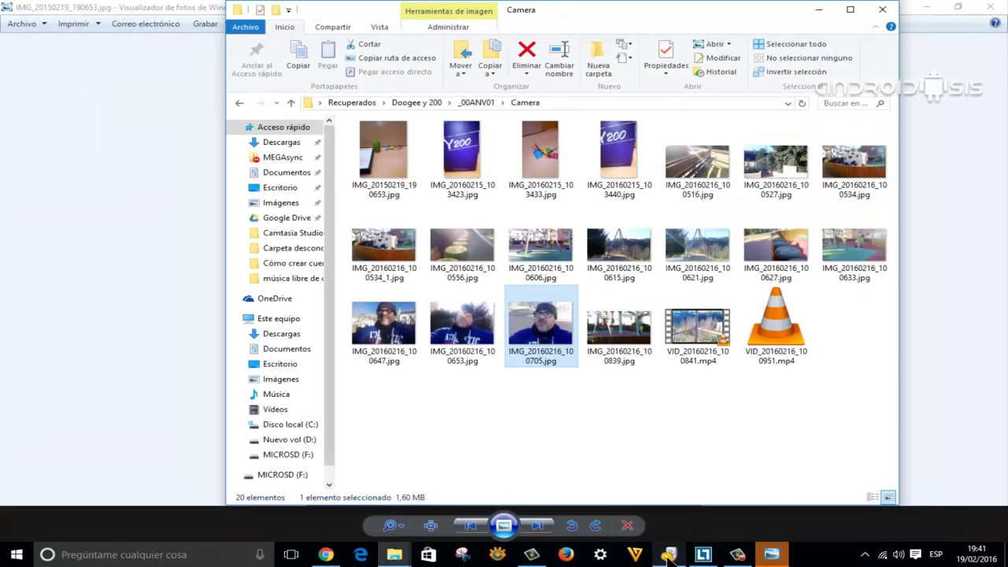
Check the condition of the IMG_20160216_100534.jpg entries in Recuva, and open the recovered IMG_20160216_100534_1.jpg from the Camera folder
left_click(669, 554)
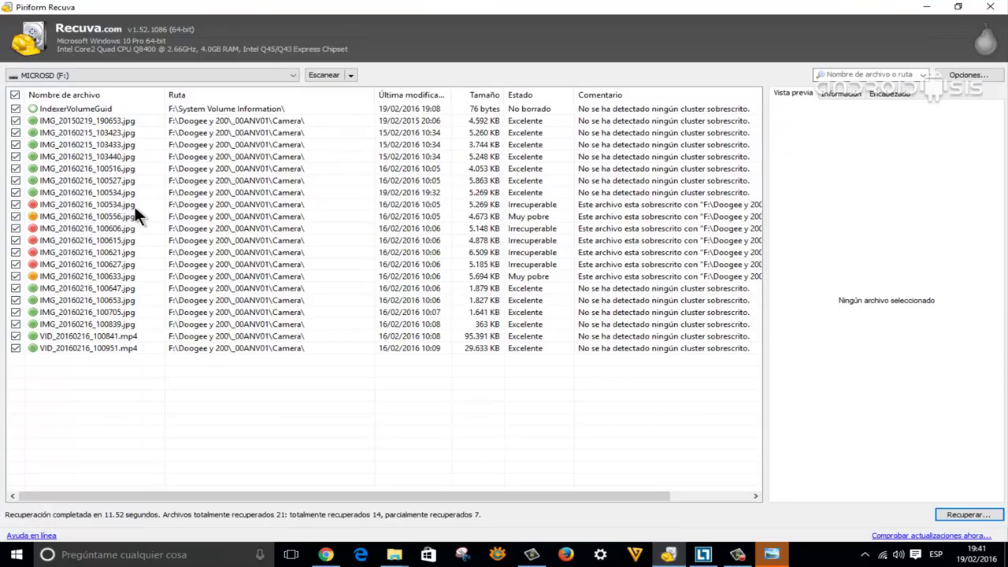
left_click(926, 7)
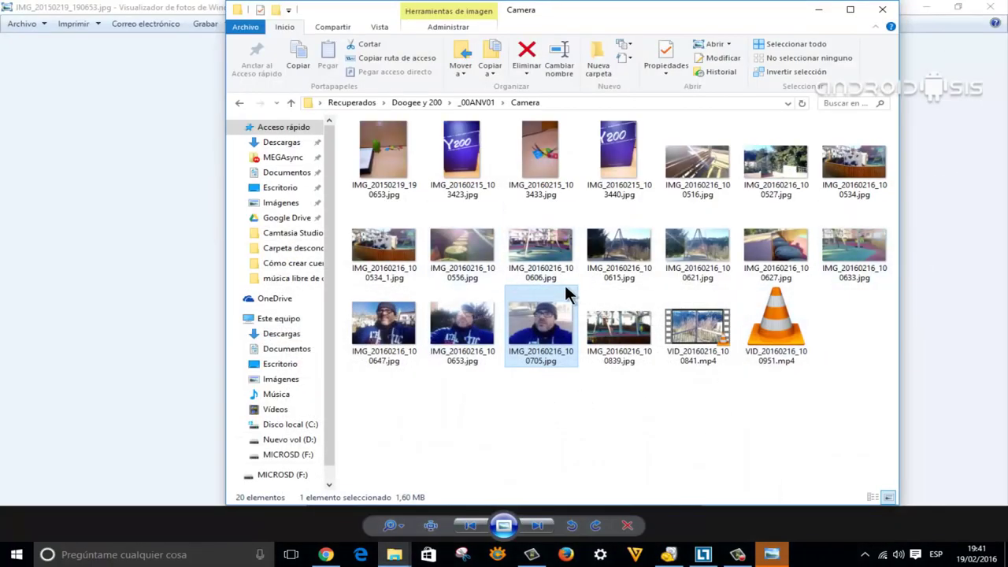
double_click(385, 255)
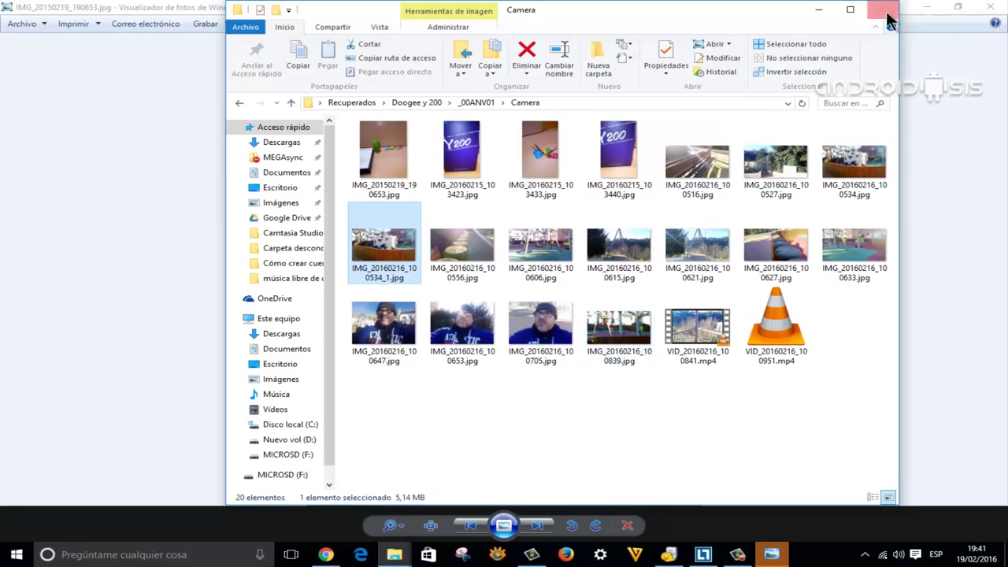
Close the recovered Camera folder and the open photo, and switch to Recuva
left_click(883, 11)
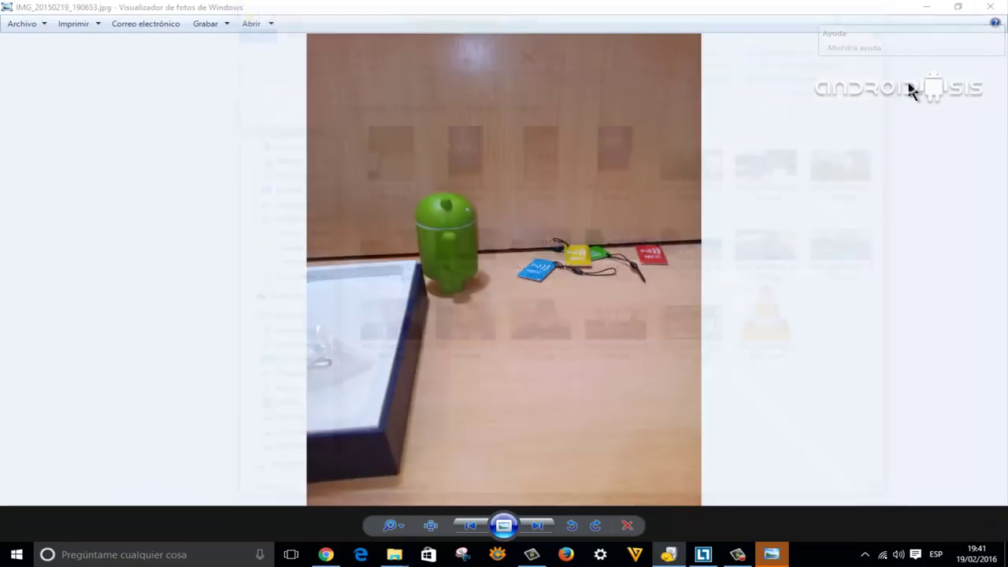
left_click(995, 8)
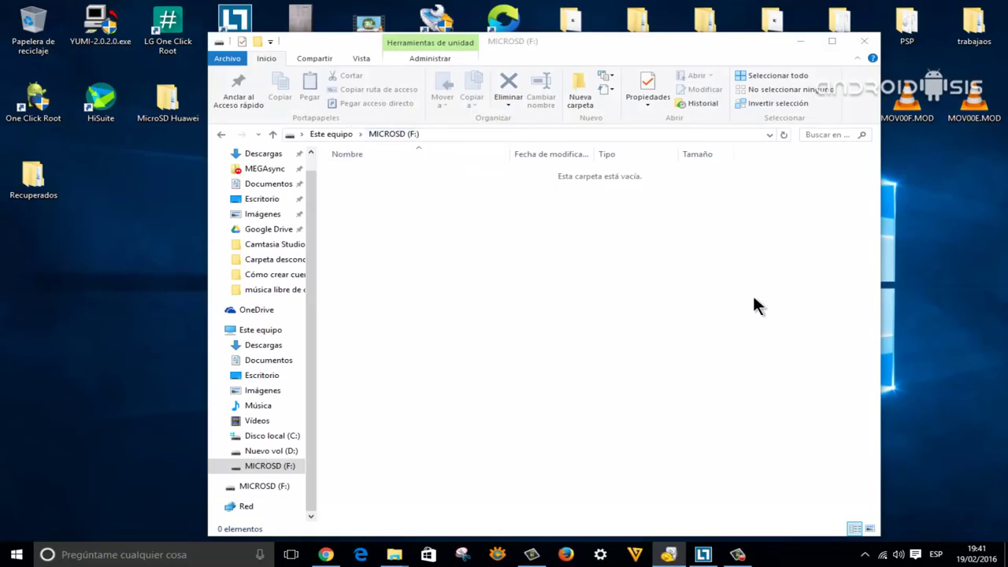
left_click(667, 555)
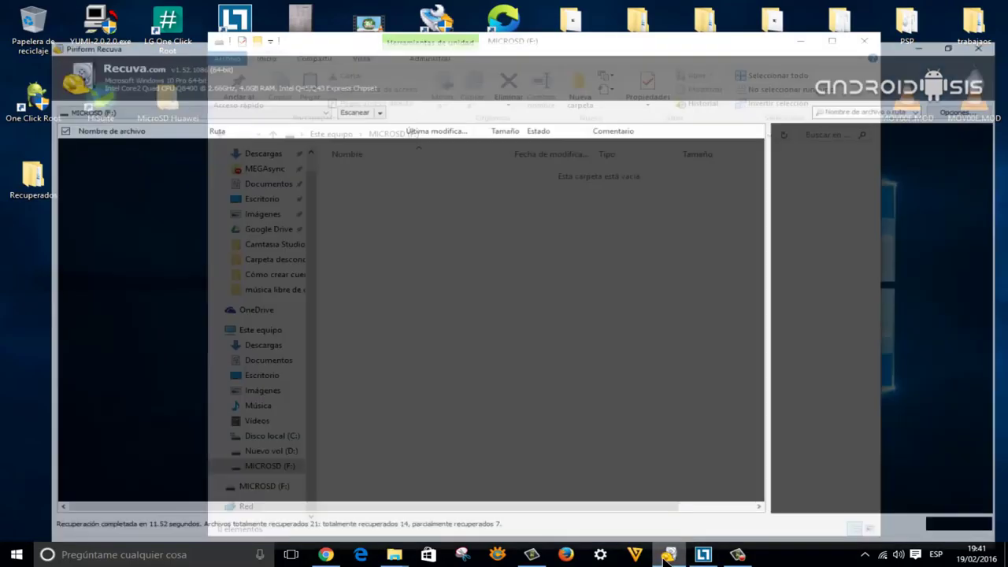